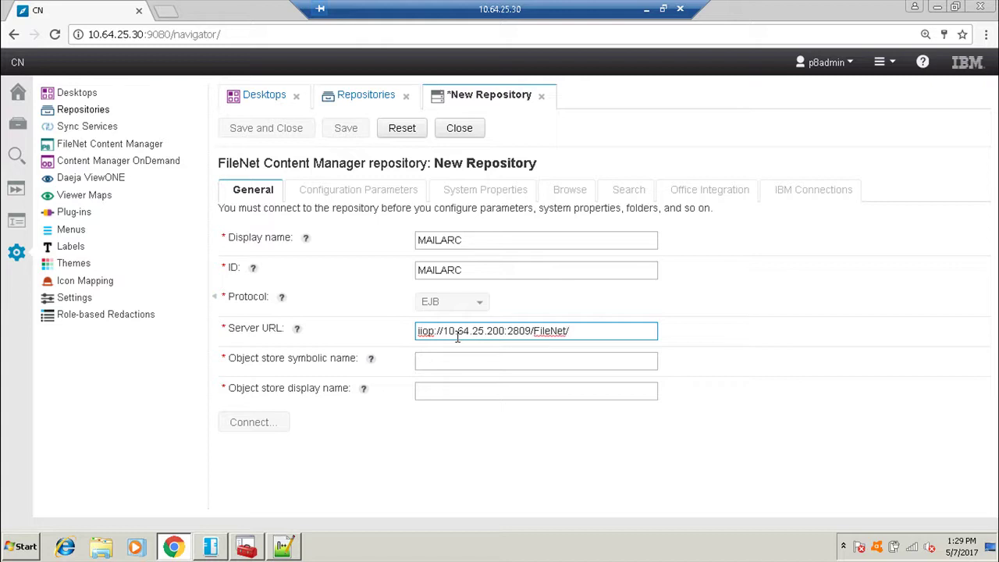
Complete the Server URL with /FileNet/Engine and enter MAILARC as the object store name.
text(ne)
key(Tab)
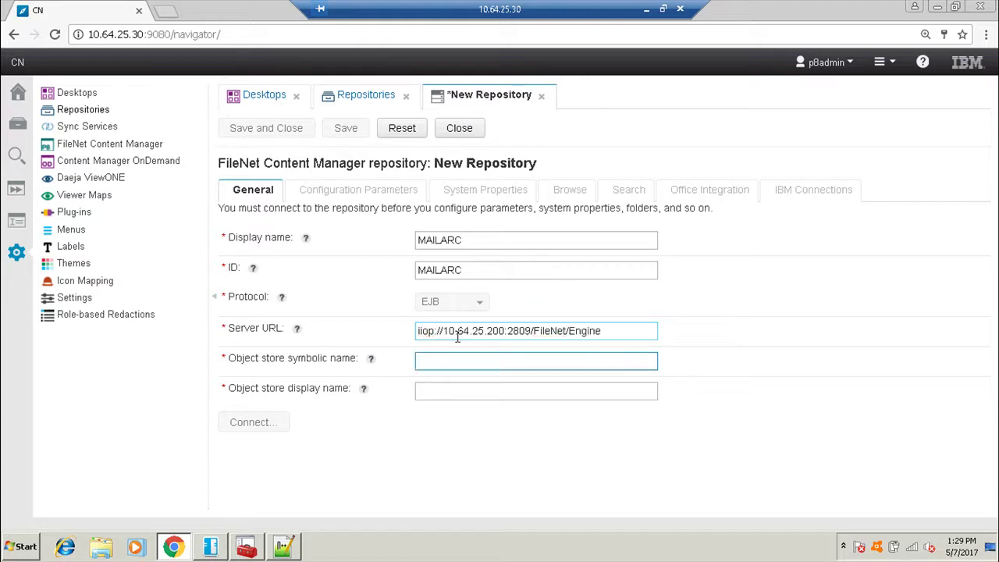
text(MAILARC)
key(Tab)
text(MA)
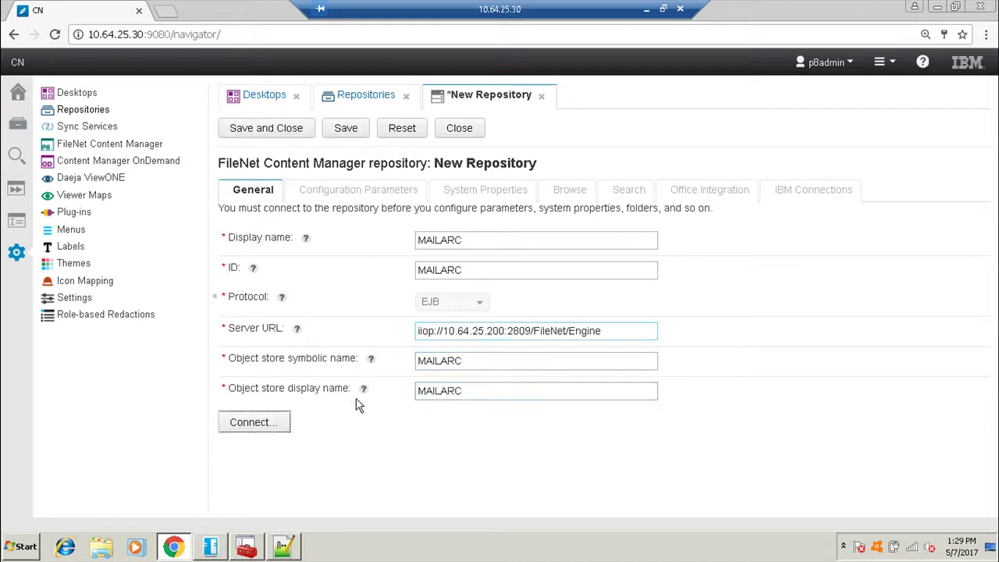
Connect to the MAILARC object store, log in, and save the repository.
click(250, 419)
click(435, 319)
key(BackSpace)
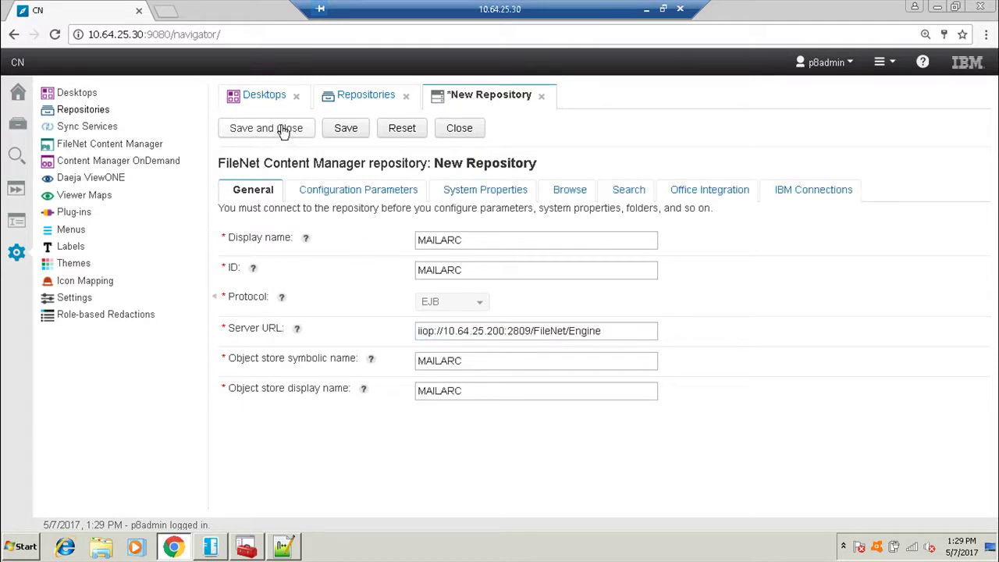
click(283, 129)
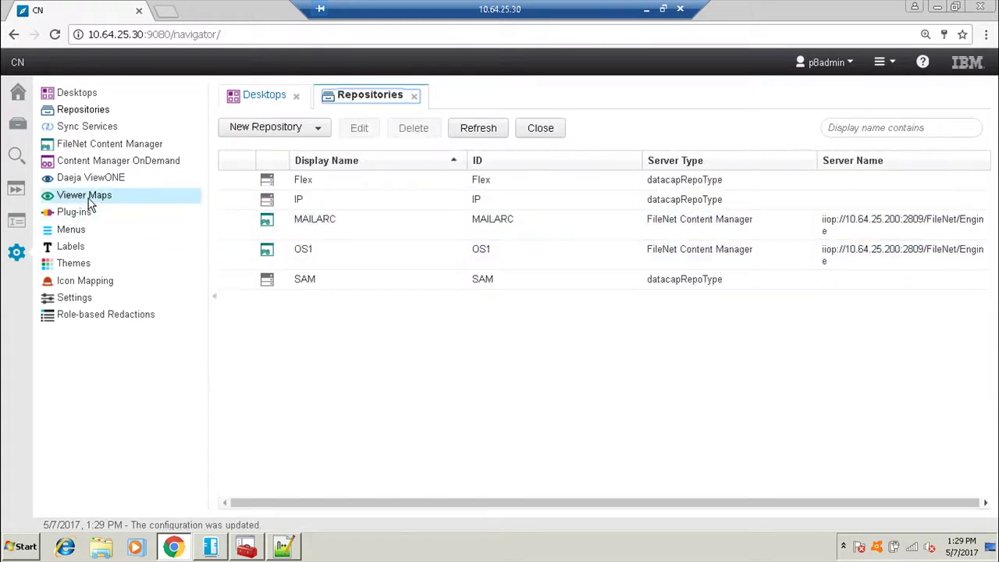
Start a new plug-in under Plug-ins and bring up Windows Explorer.
click(77, 215)
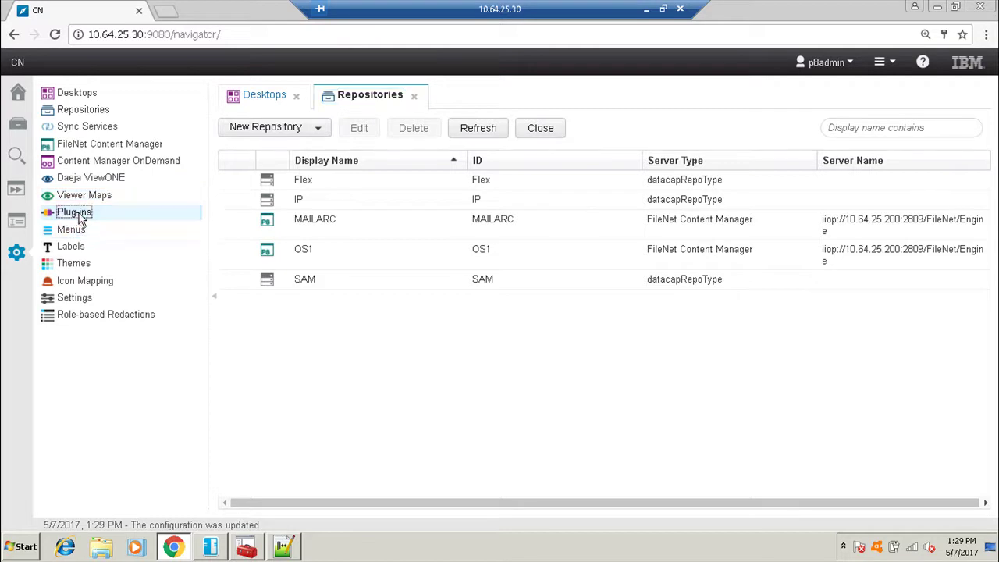
click(270, 210)
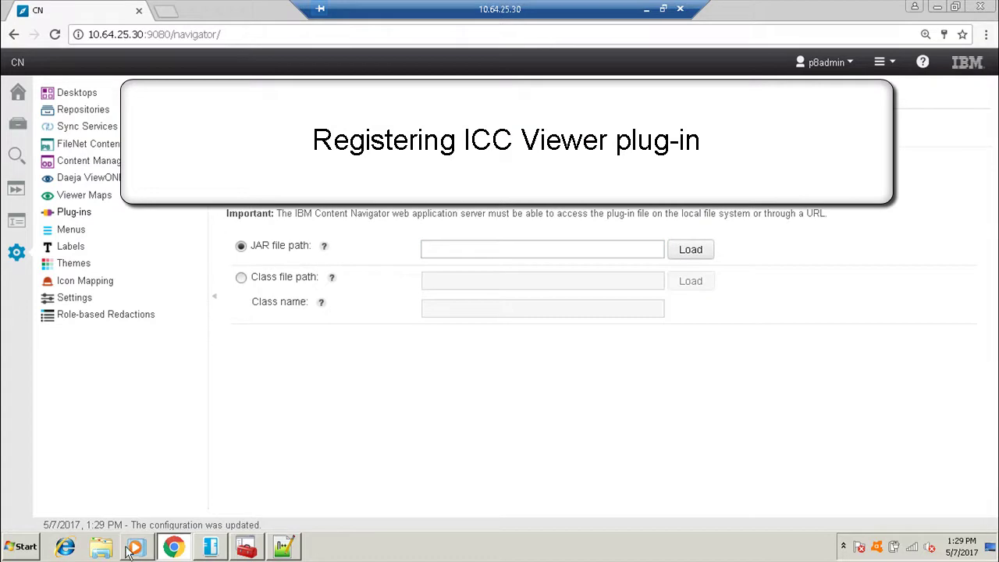
click(100, 546)
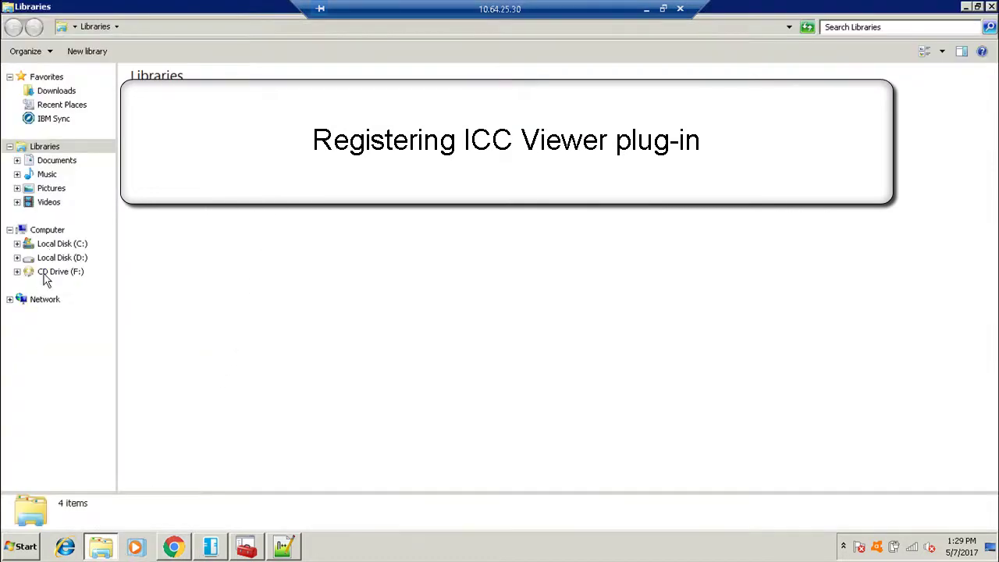
Load ICCViewerPlugin.jar from C:\IBM\ECMClient\plugins as the plug-in JAR file.
click(62, 244)
double_click(151, 157)
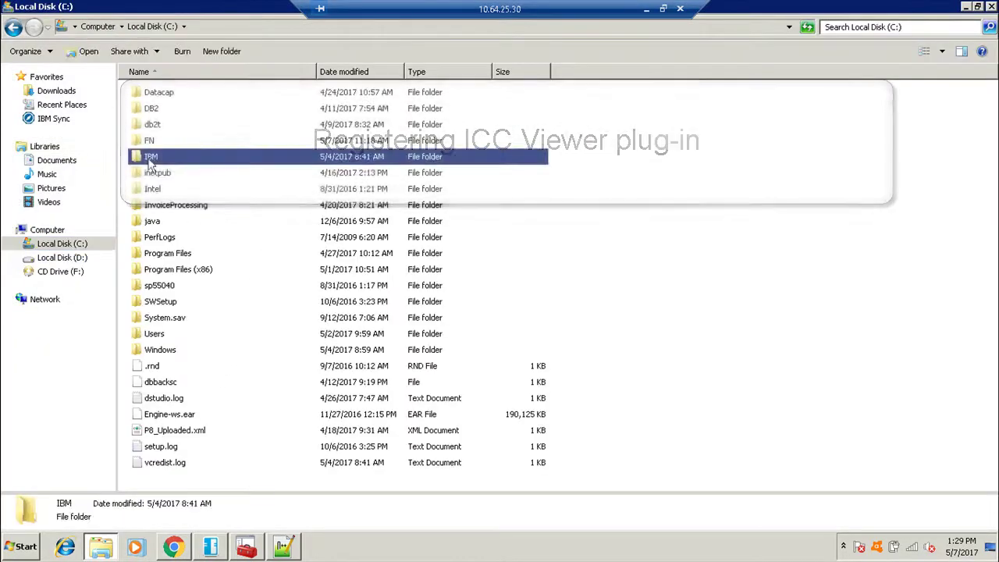
double_click(166, 142)
double_click(156, 237)
click(305, 26)
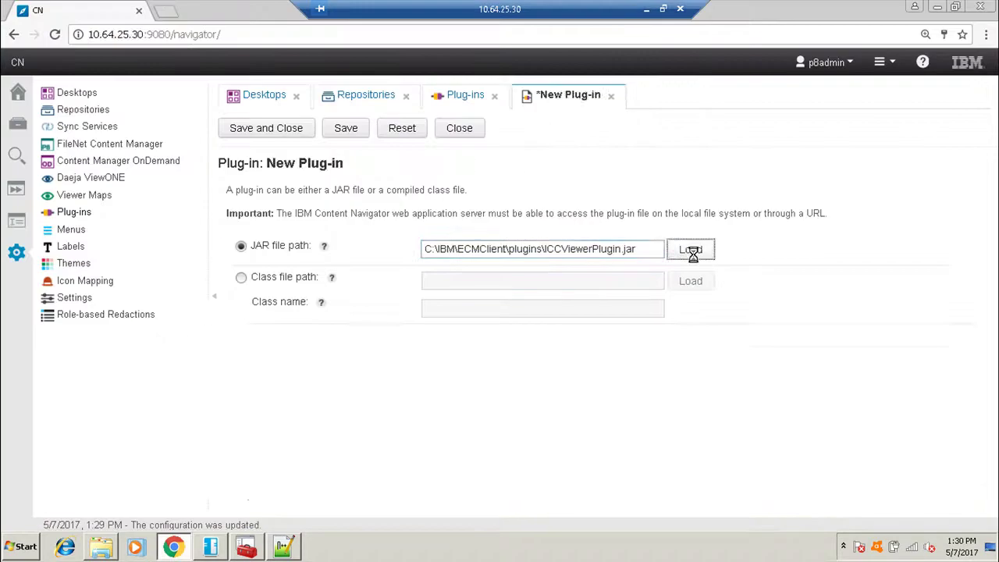
click(691, 247)
scroll(547, 404, down, 1)
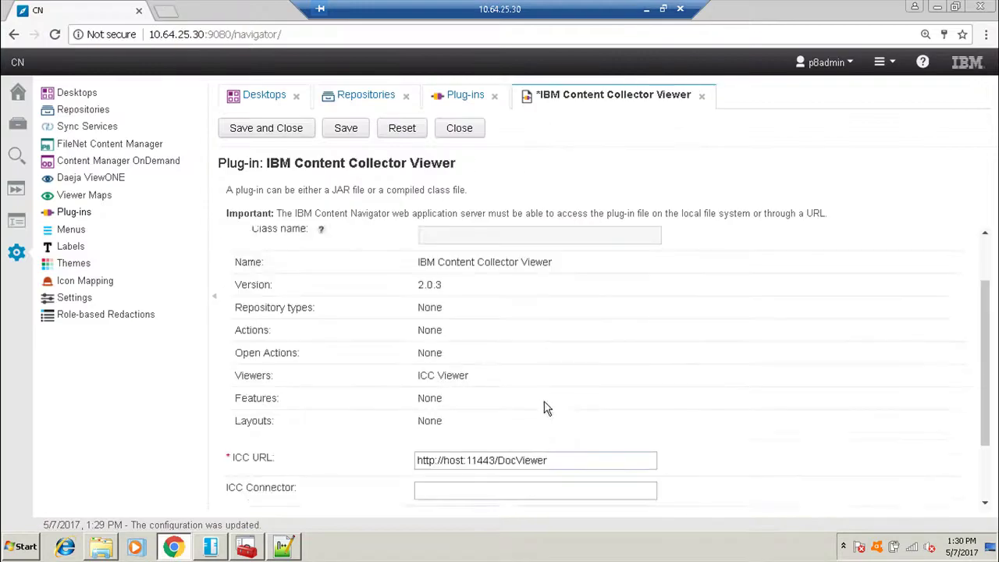
scroll(546, 404, down, 1)
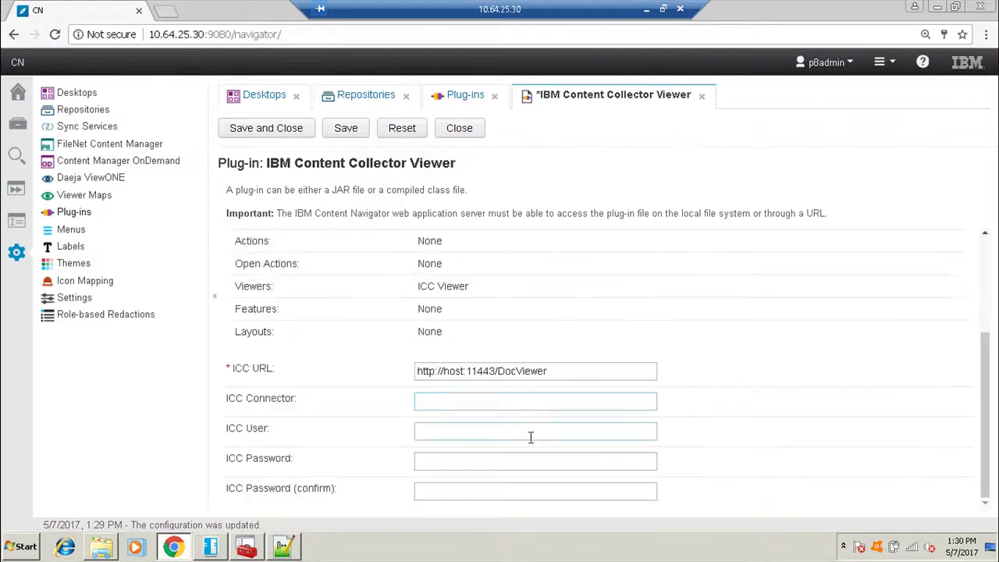
click(435, 371)
text(s)
double_click(460, 371)
text(iccserver)
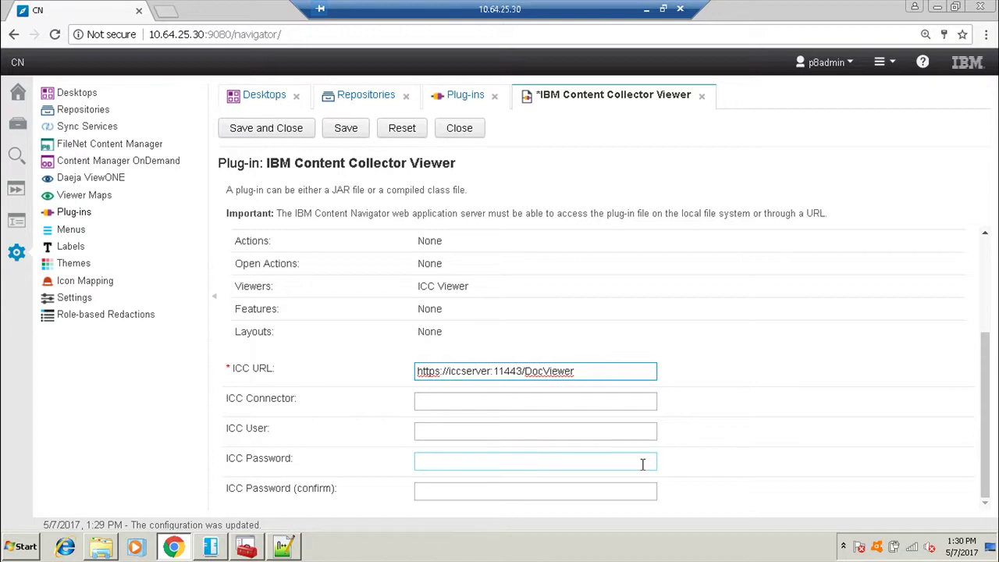
click(427, 405)
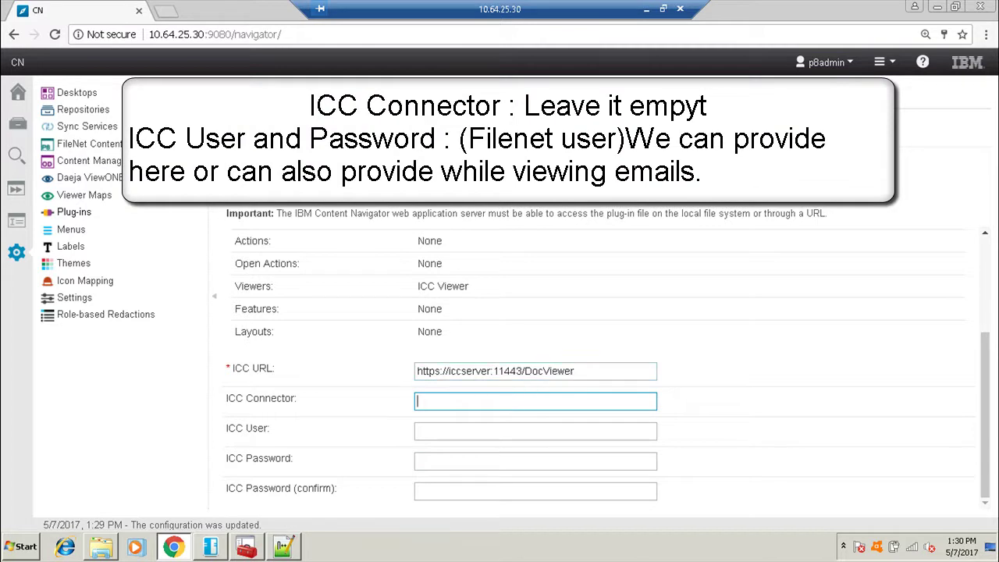
click(285, 191)
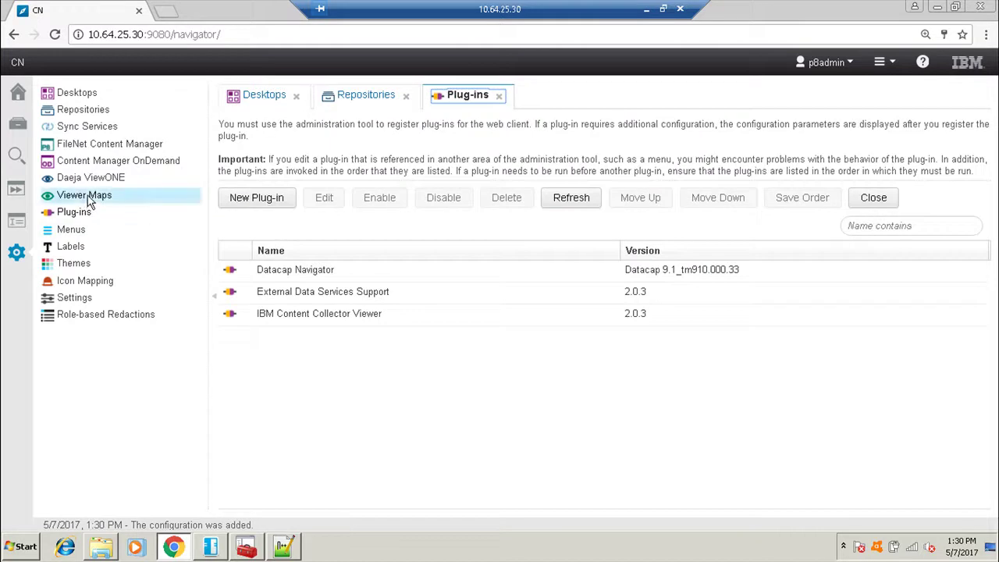
Create a new viewer map named ICC.
click(90, 200)
click(281, 168)
click(441, 264)
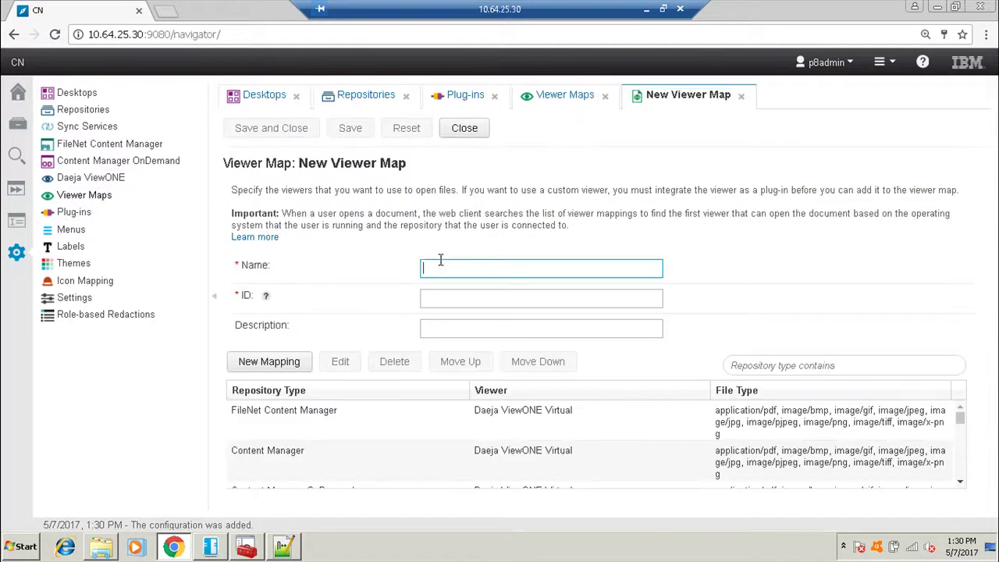
text(ICC)
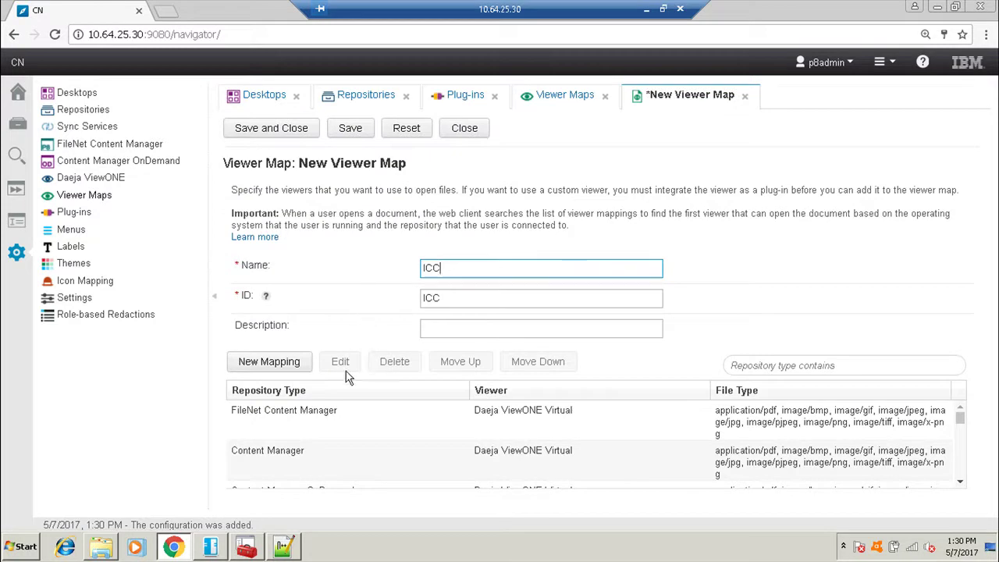
Delete every default mapping from the ICC viewer map and start a new mapping.
click(316, 427)
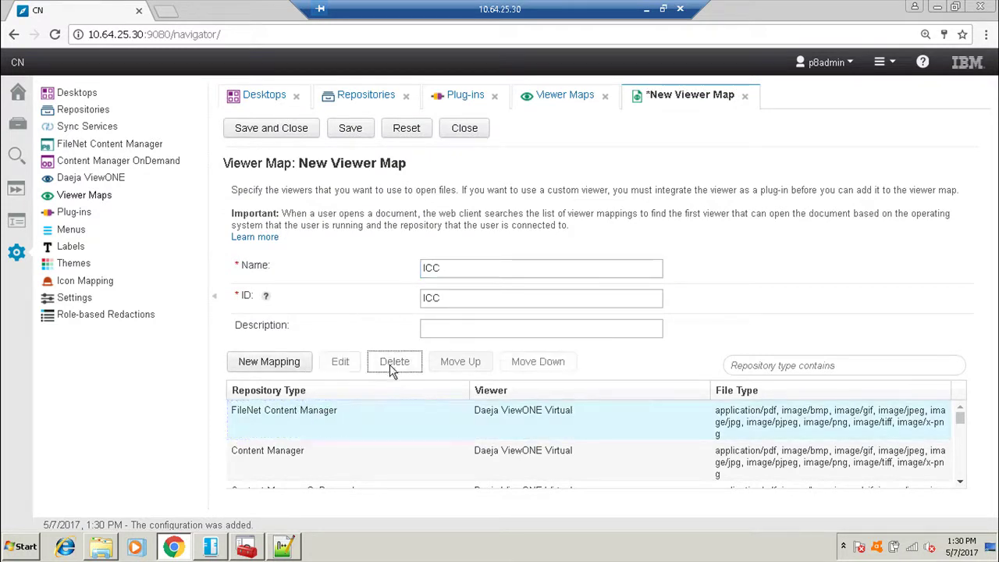
click(393, 368)
click(363, 410)
click(390, 363)
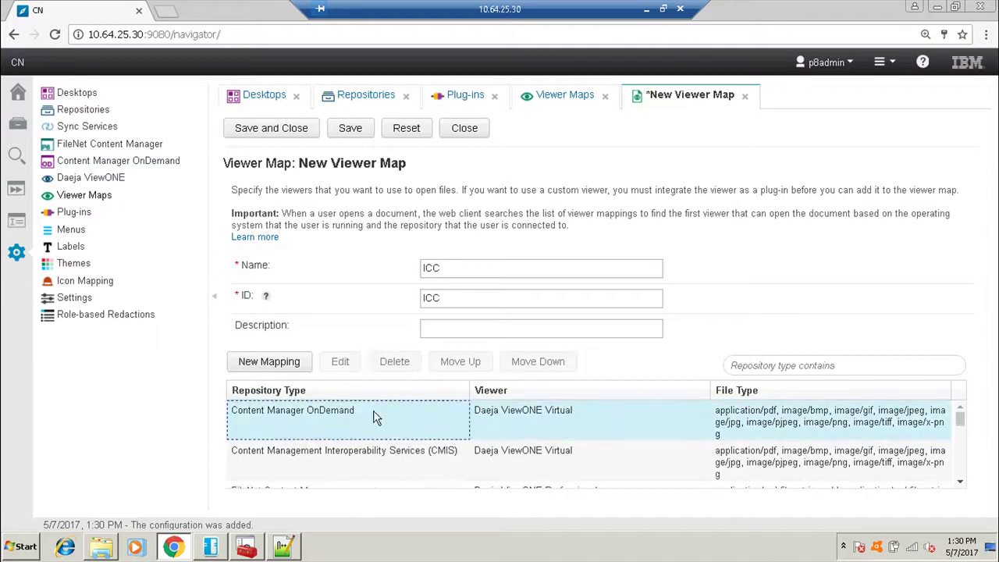
click(373, 418)
ctrl+click(379, 455)
scroll(383, 450, down, 2)
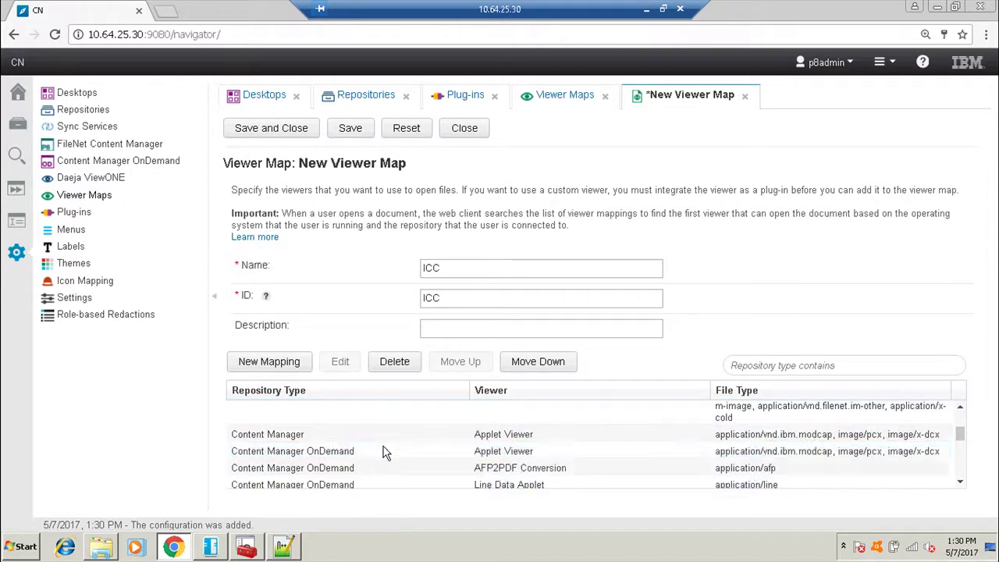
click(391, 367)
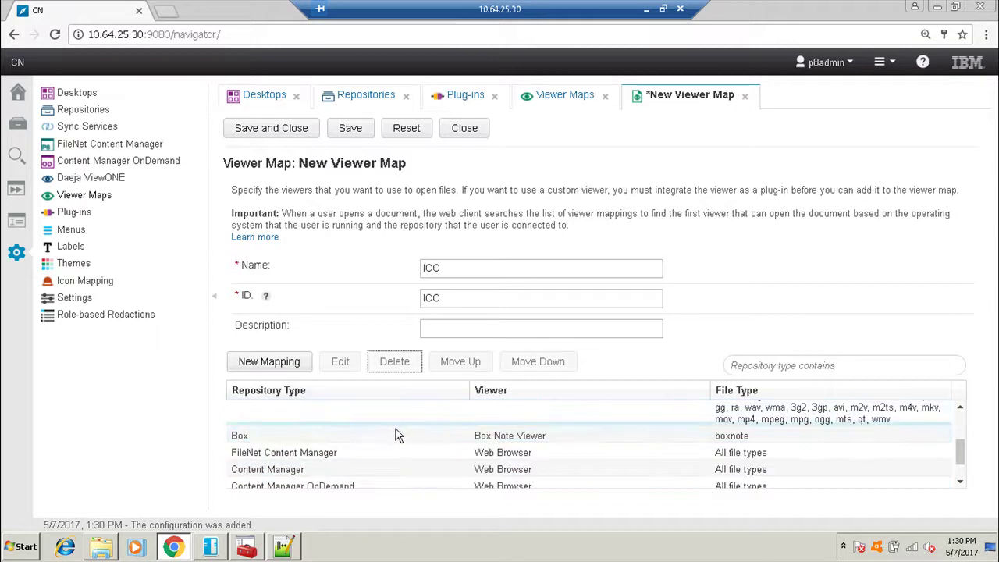
click(328, 435)
scroll(335, 458, down, 3)
key(ctrl+a)
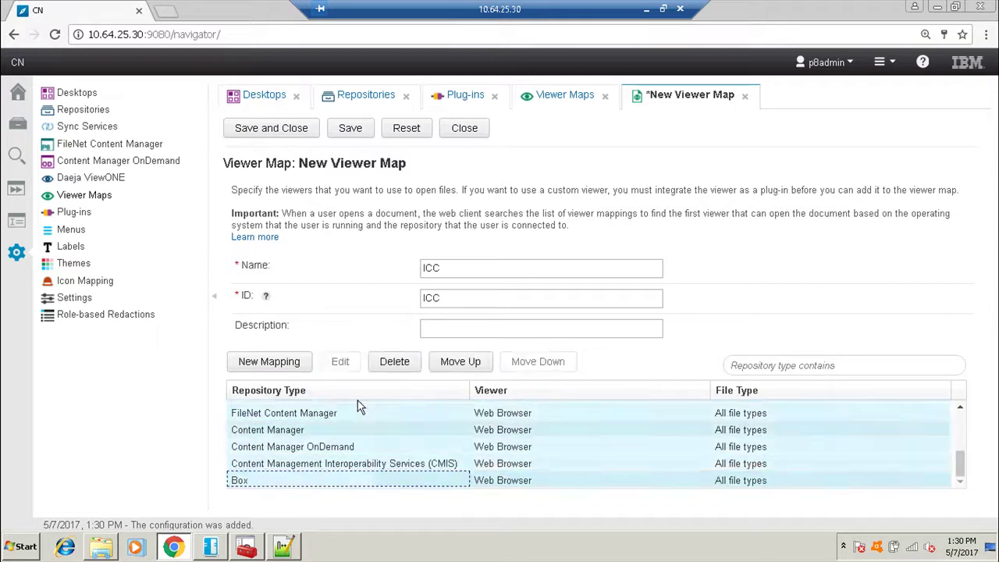
click(395, 361)
click(351, 426)
click(397, 367)
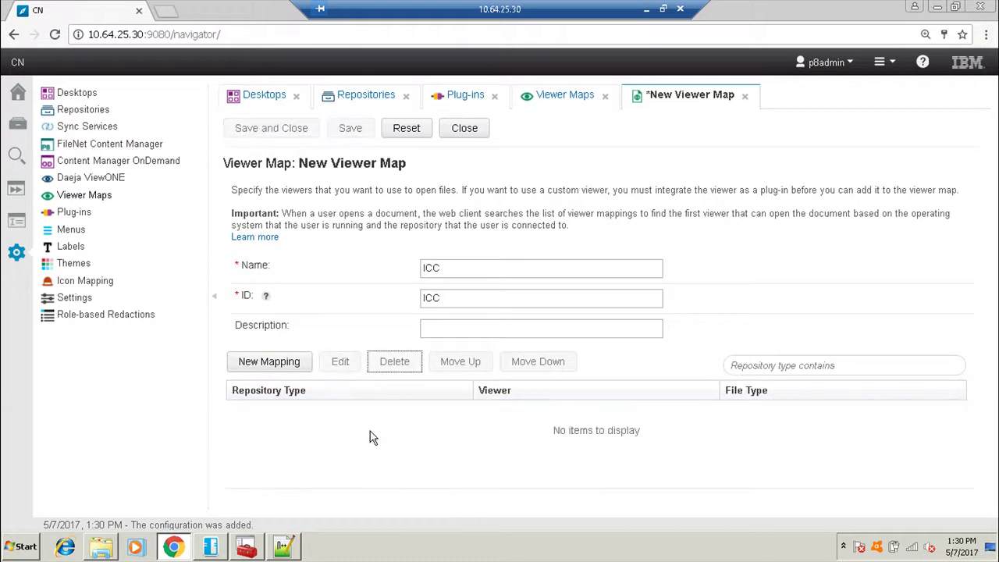
click(286, 367)
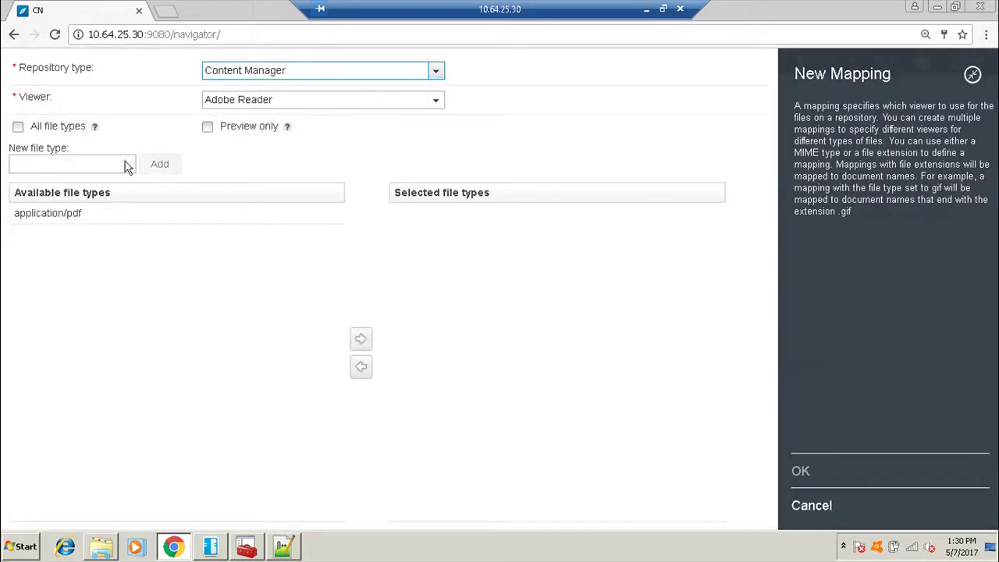
Set the mapping's repository type to FileNet Content Manager and its viewer to ICC Viewer.
click(435, 71)
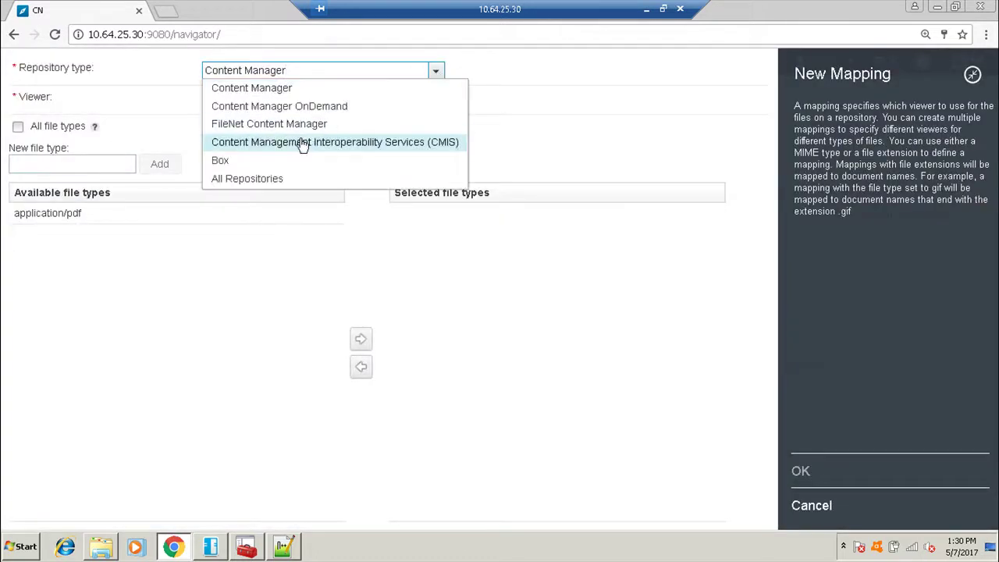
click(288, 124)
click(436, 101)
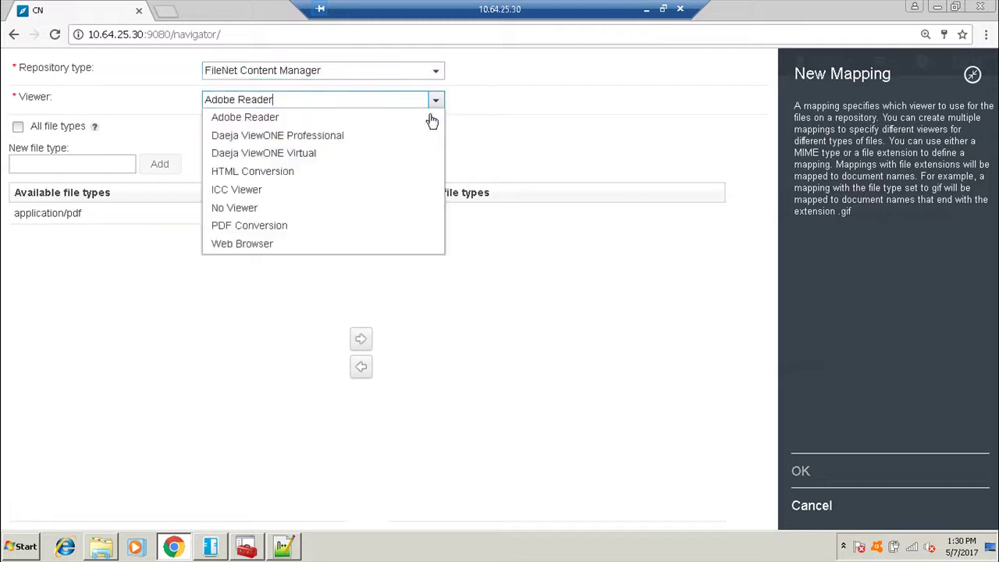
click(261, 191)
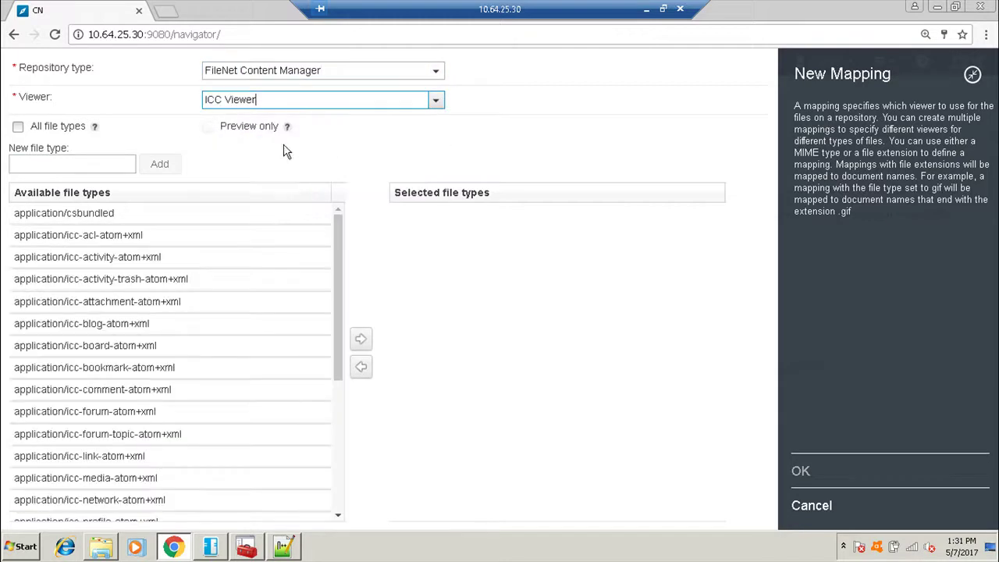
Move all available file types into the mapping, confirm it, and save the ICC viewer map.
scroll(189, 408, down, 4)
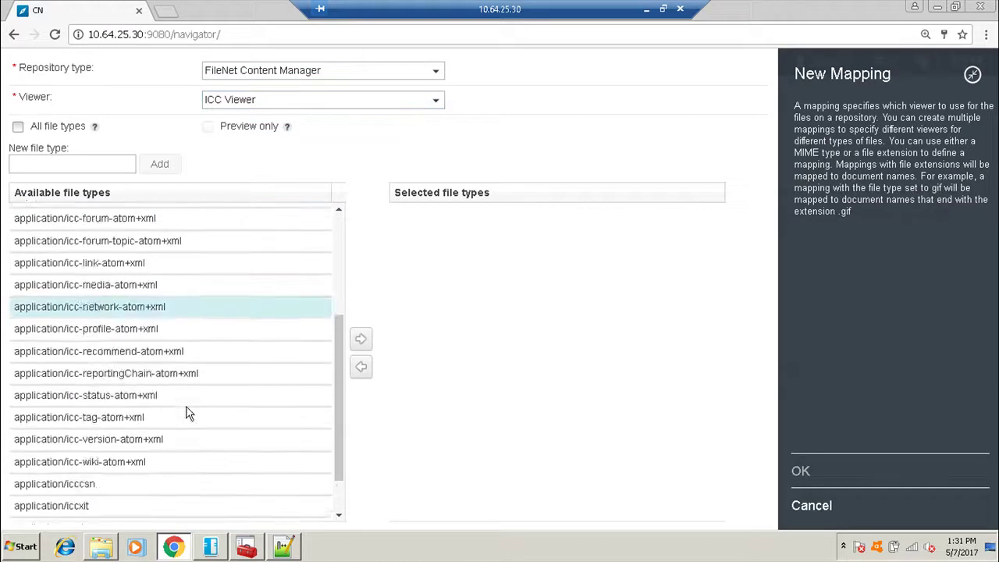
shift+click(109, 511)
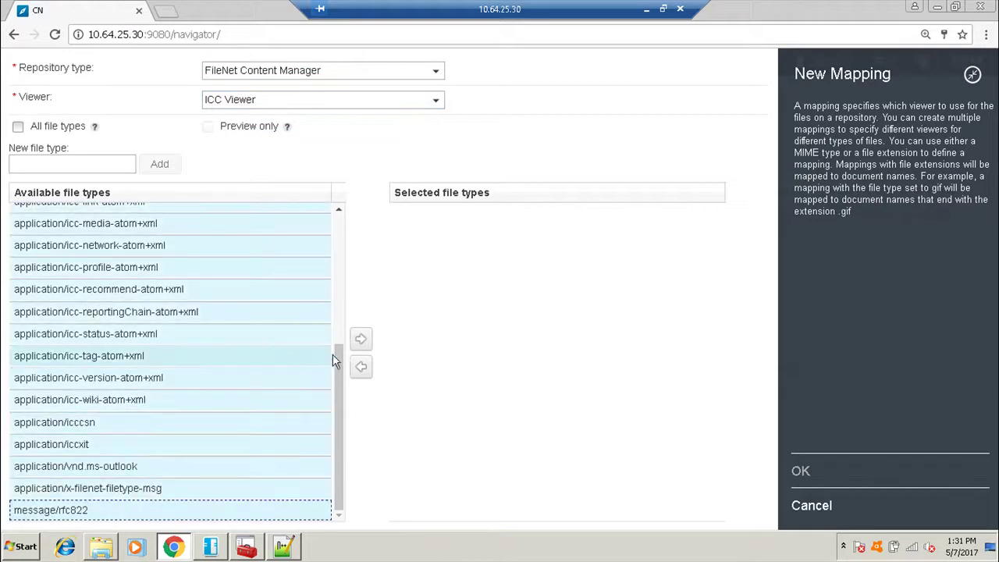
click(361, 339)
scroll(406, 348, down, 4)
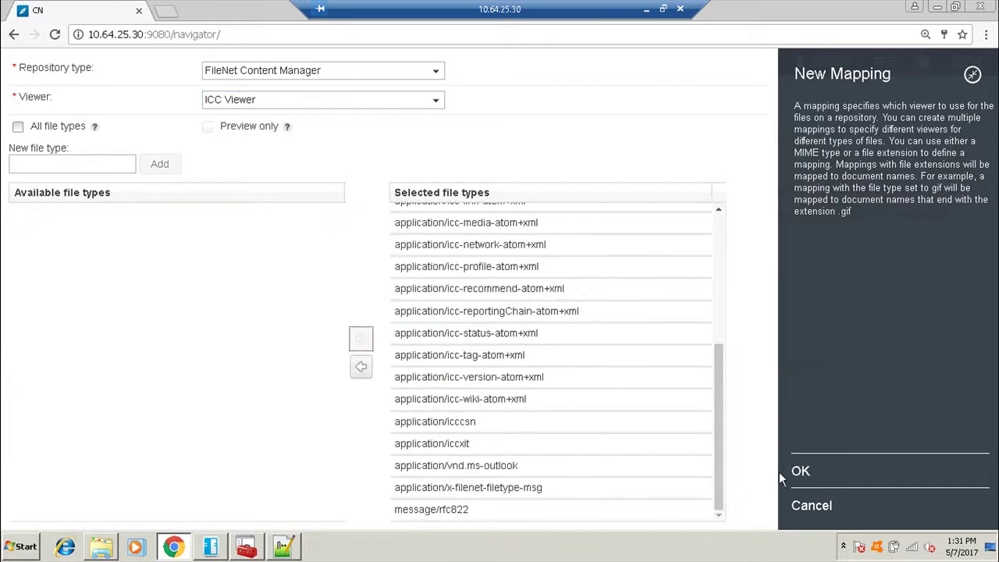
click(801, 471)
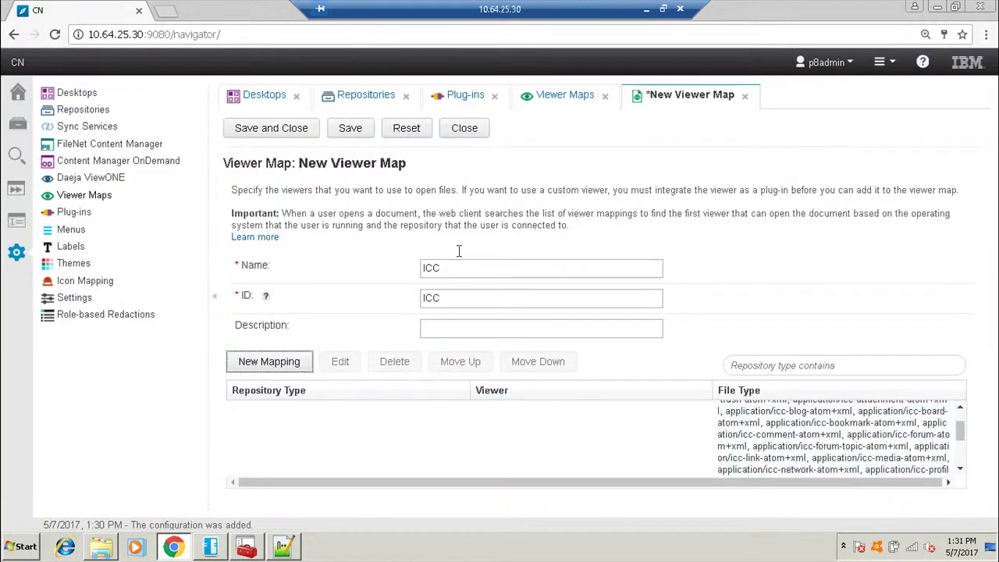
click(293, 128)
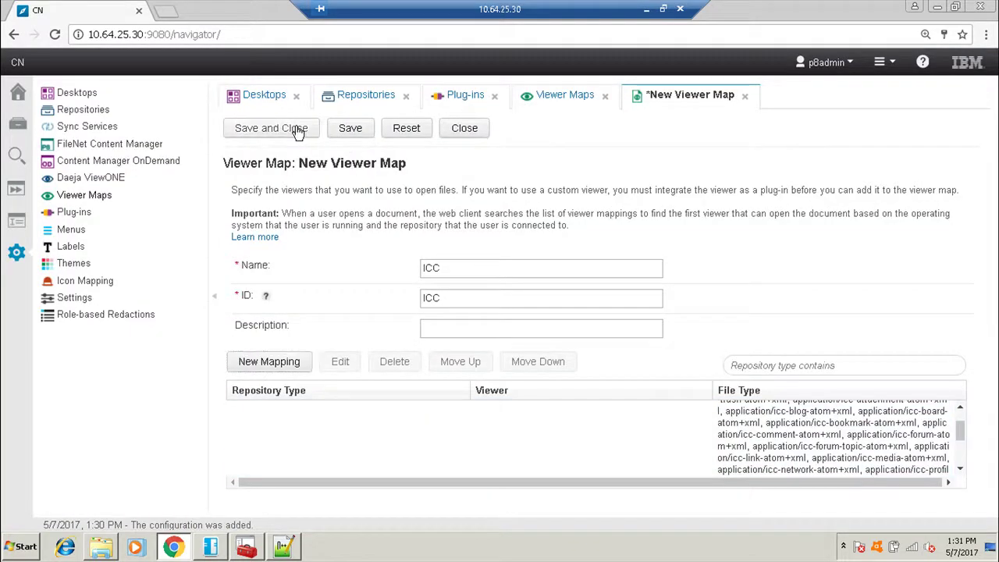
Create a new desktop named MA.
click(529, 162)
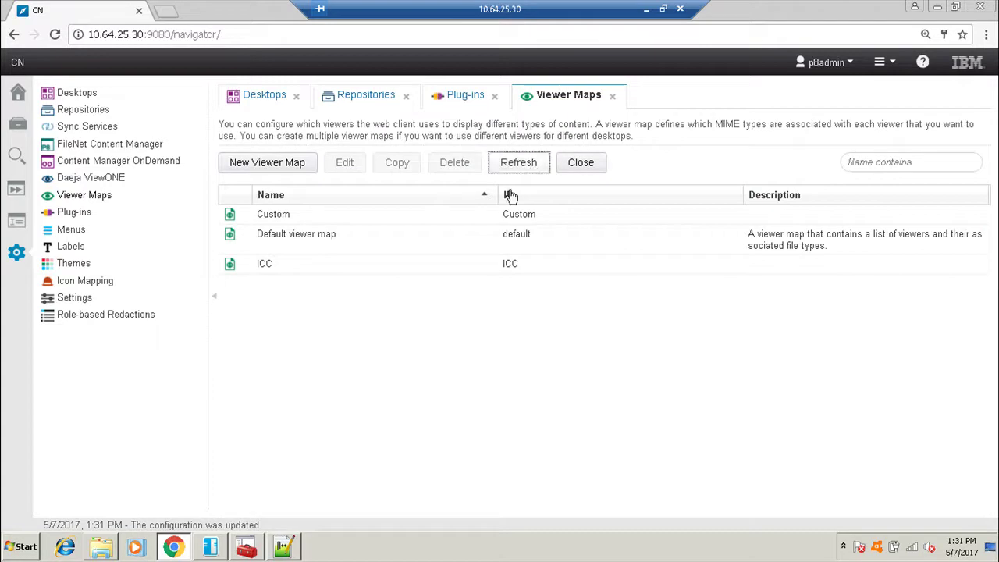
click(77, 94)
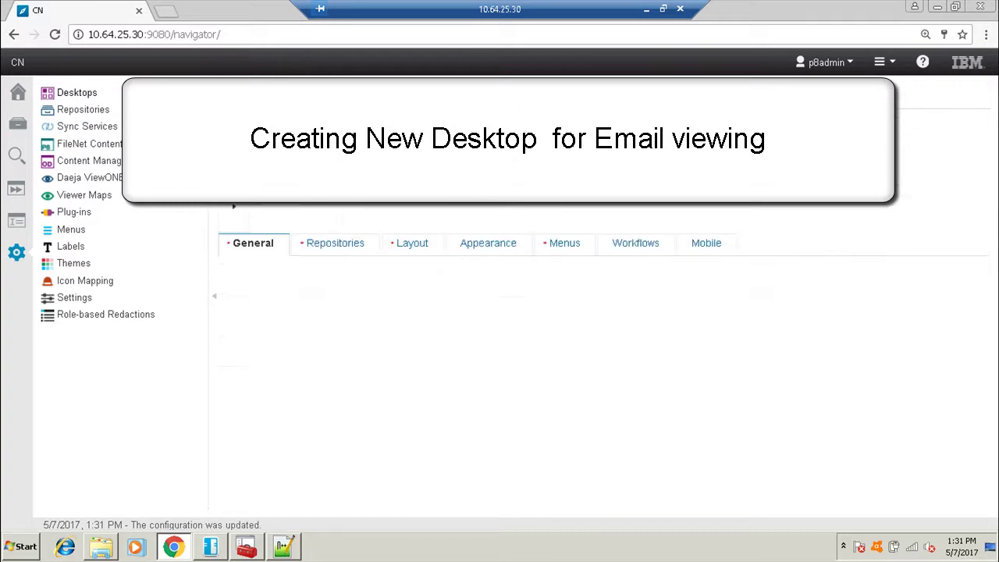
click(446, 253)
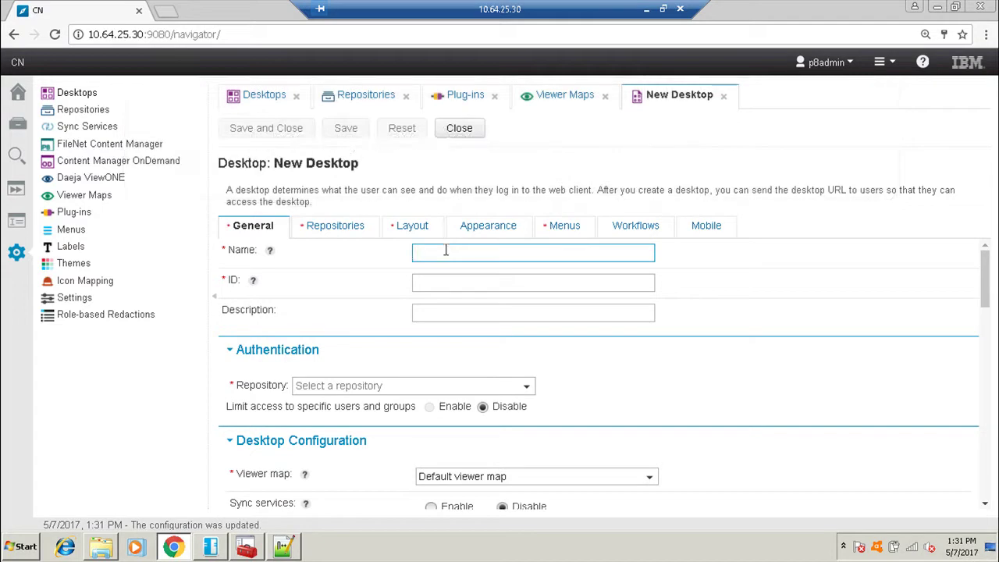
text(MA)
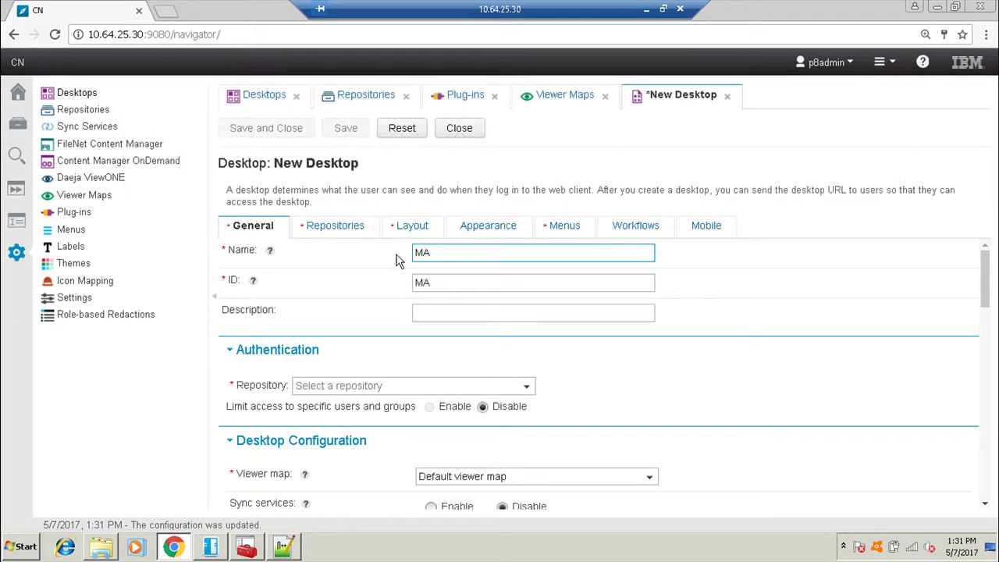
Set desktop MA's repository to MAILARC and its viewer map to ICC.
click(527, 386)
click(330, 335)
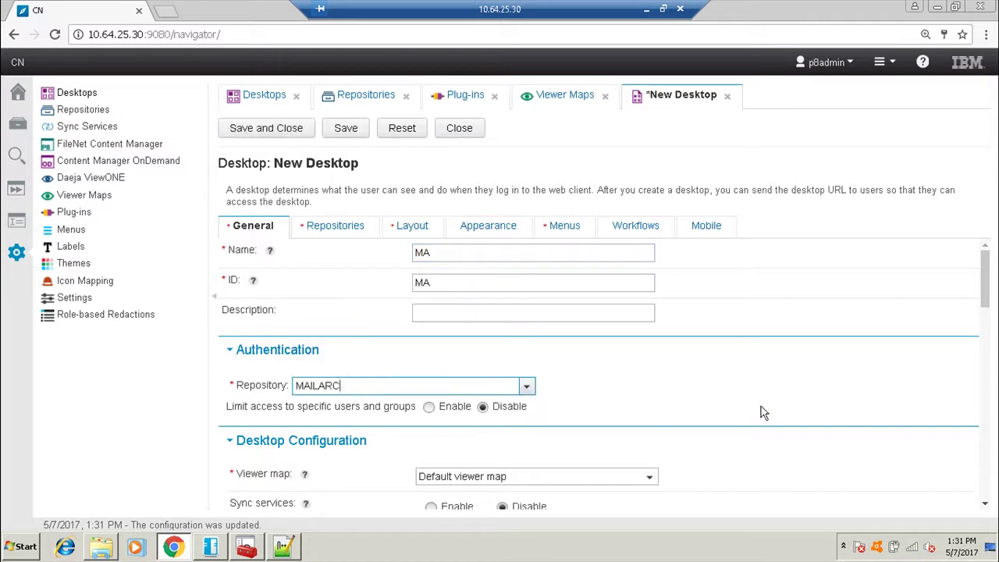
scroll(642, 393, down, 2)
scroll(589, 402, up, 2)
scroll(595, 473, down, 2)
click(650, 404)
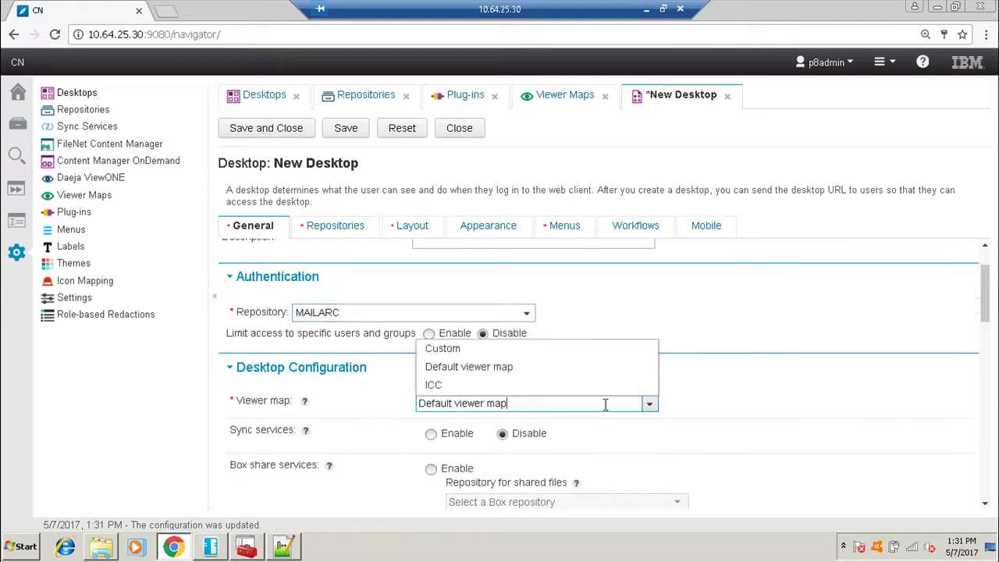
click(435, 386)
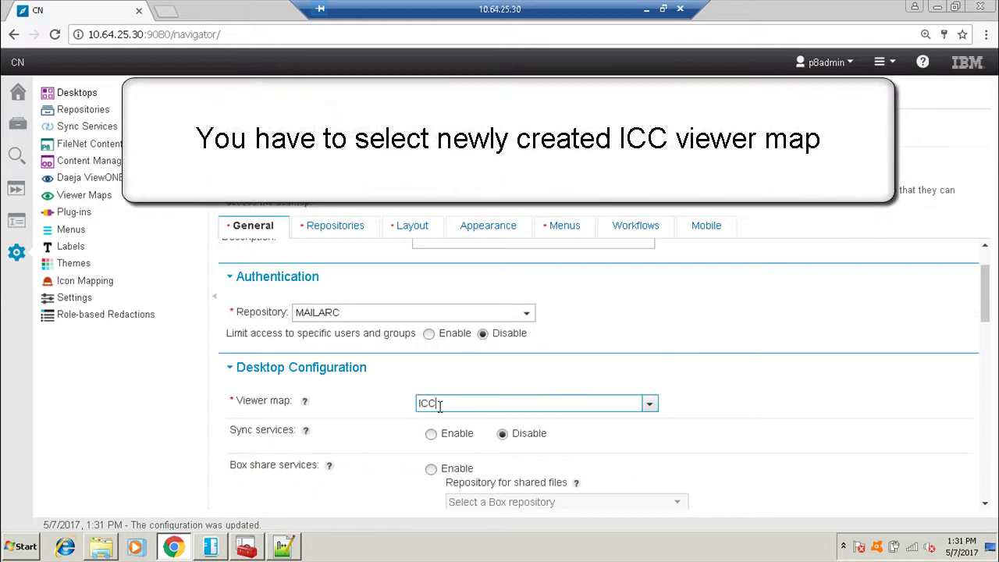
Set the application name to 'ICC MAIL ARCHIVE' and save the desktop.
click(360, 231)
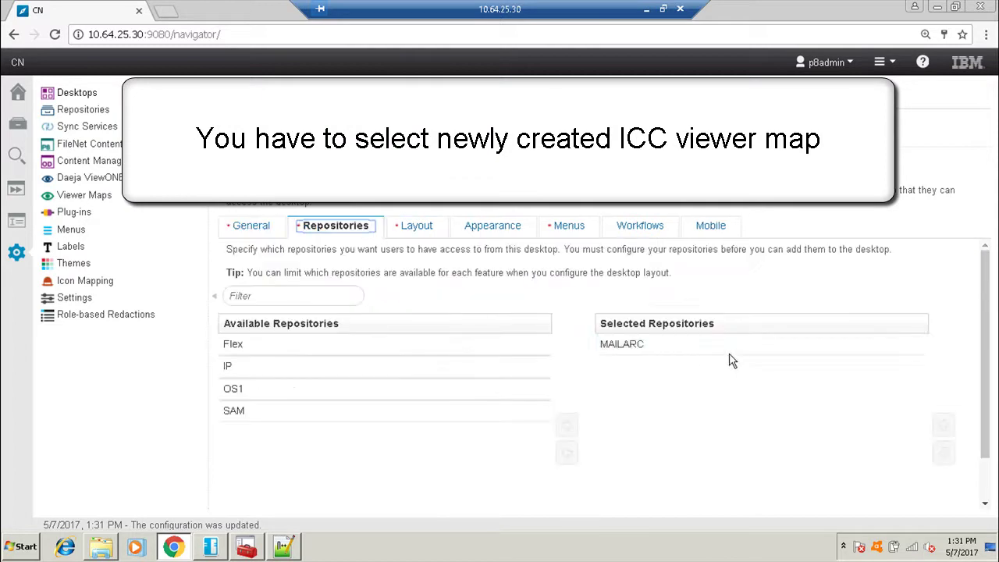
click(409, 230)
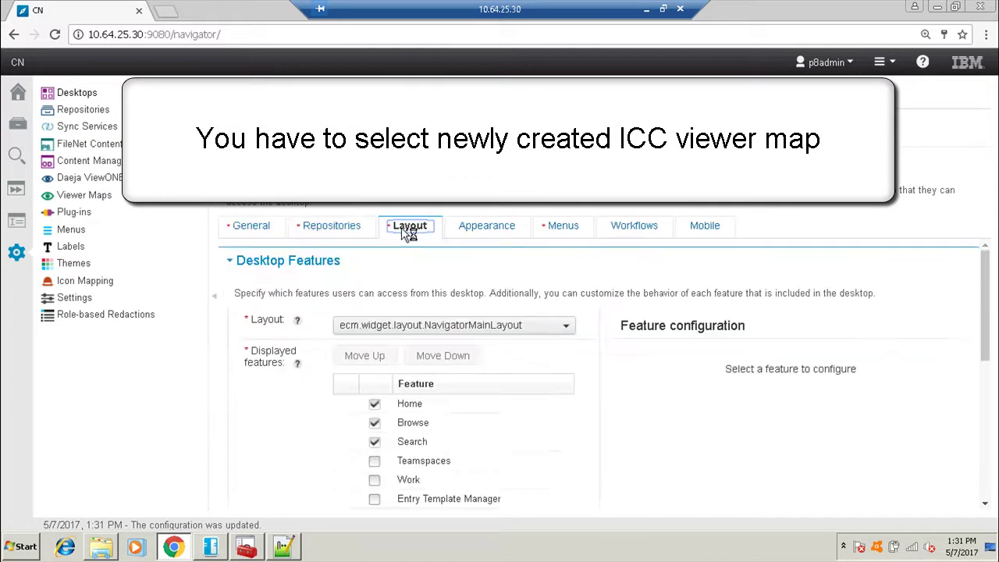
click(480, 233)
click(472, 277)
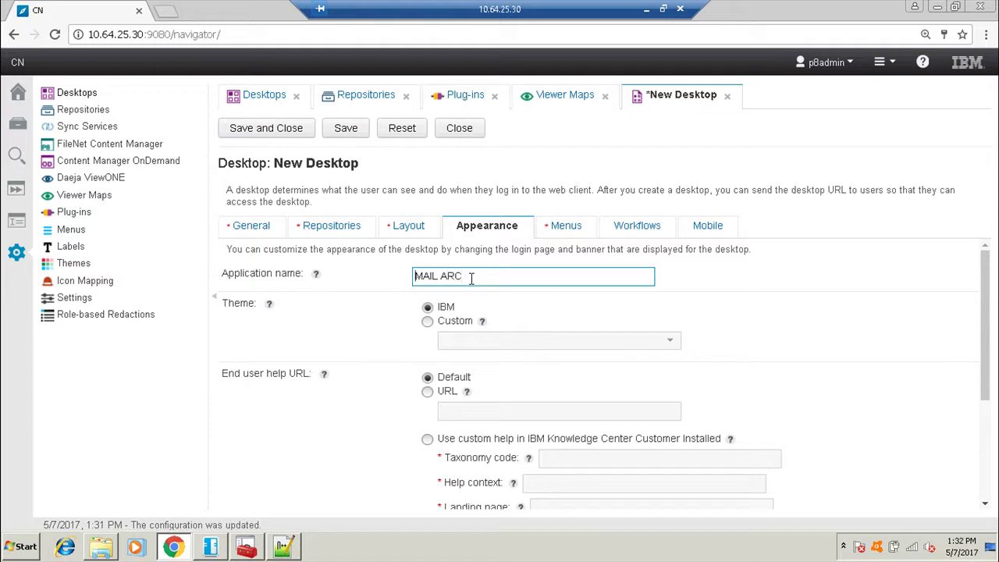
key(Home)
text(ICC)
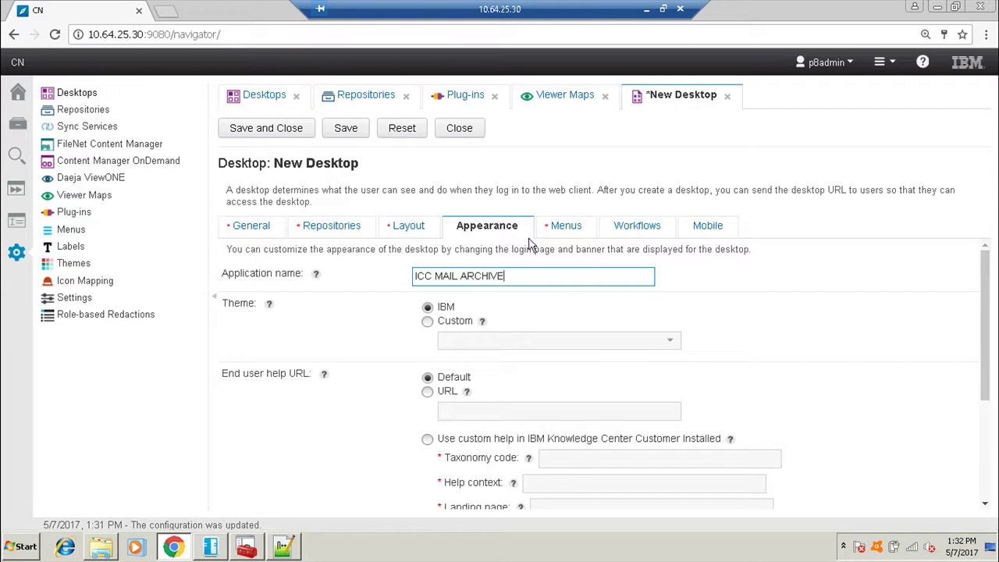
click(289, 129)
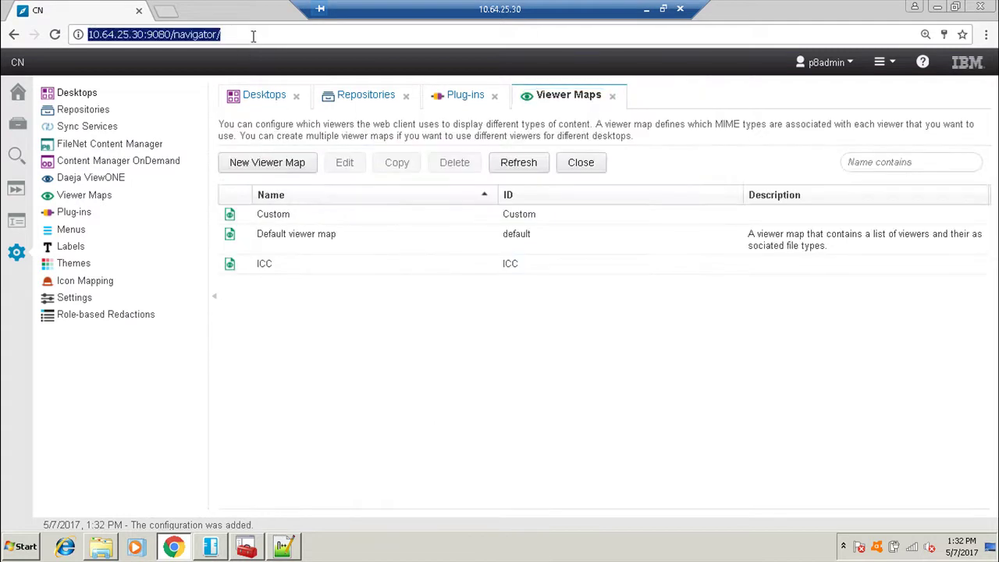
Load the MA desktop via ?desktop=MA and open a New Search on MAILARC.
text(?desktop=MA)
key(Return)
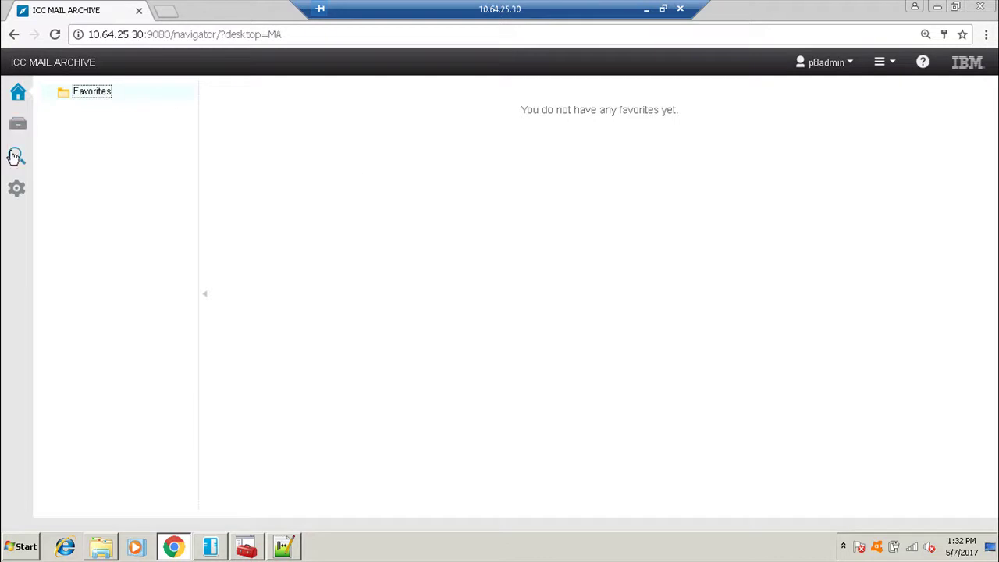
click(27, 135)
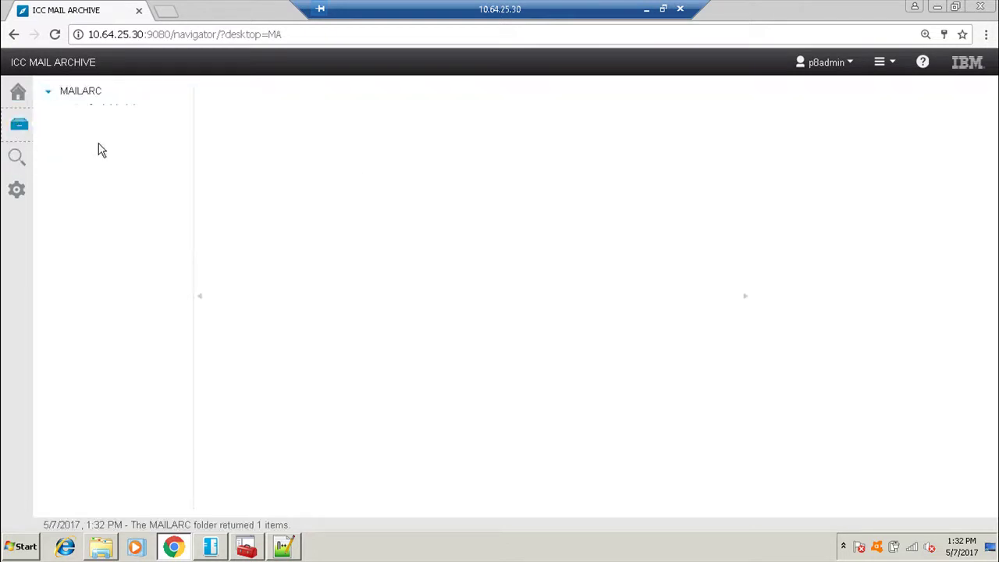
click(18, 157)
click(74, 90)
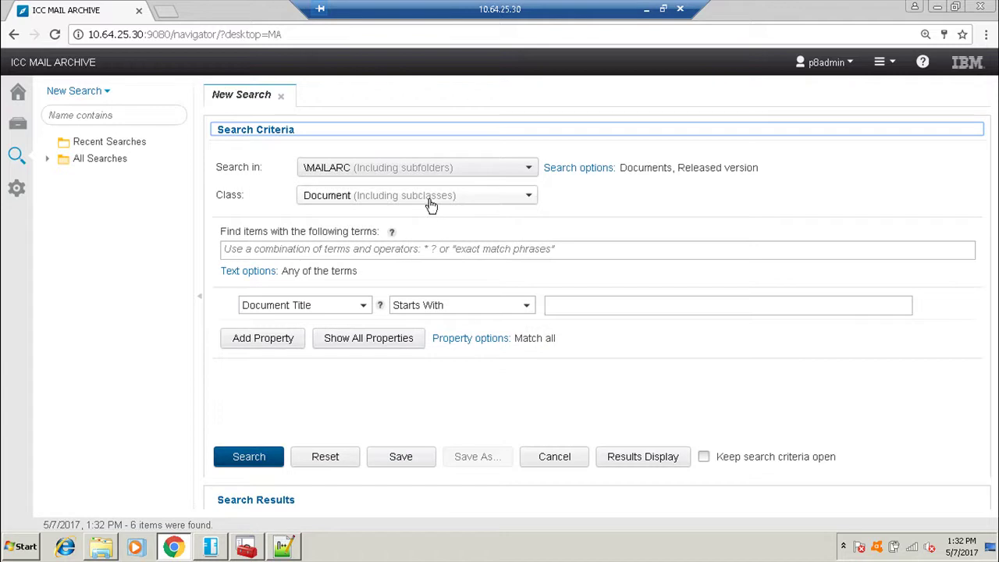
Search the MAILARC repository for documents of class ICCDocument.
click(430, 201)
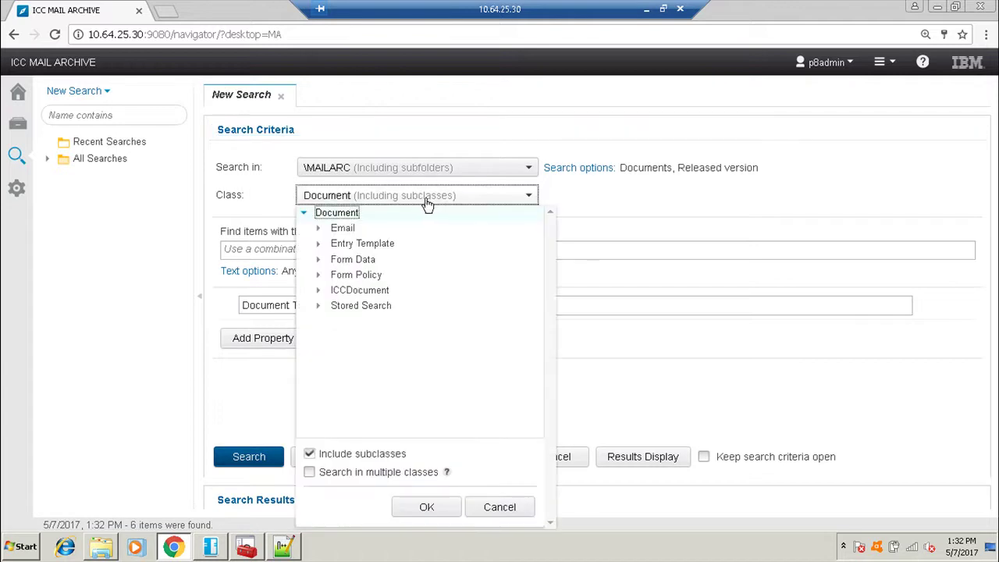
click(359, 290)
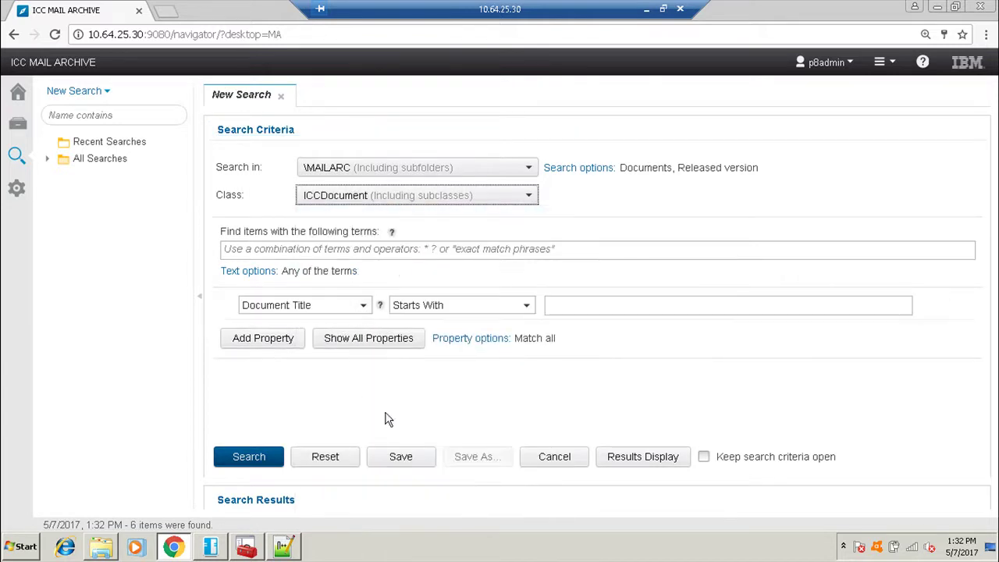
click(262, 463)
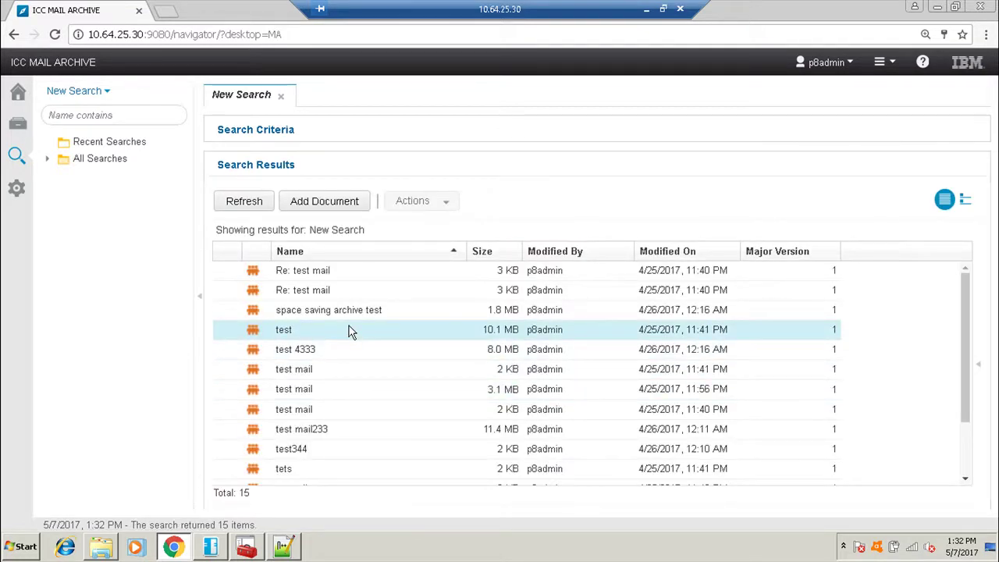
scroll(349, 332, down, 3)
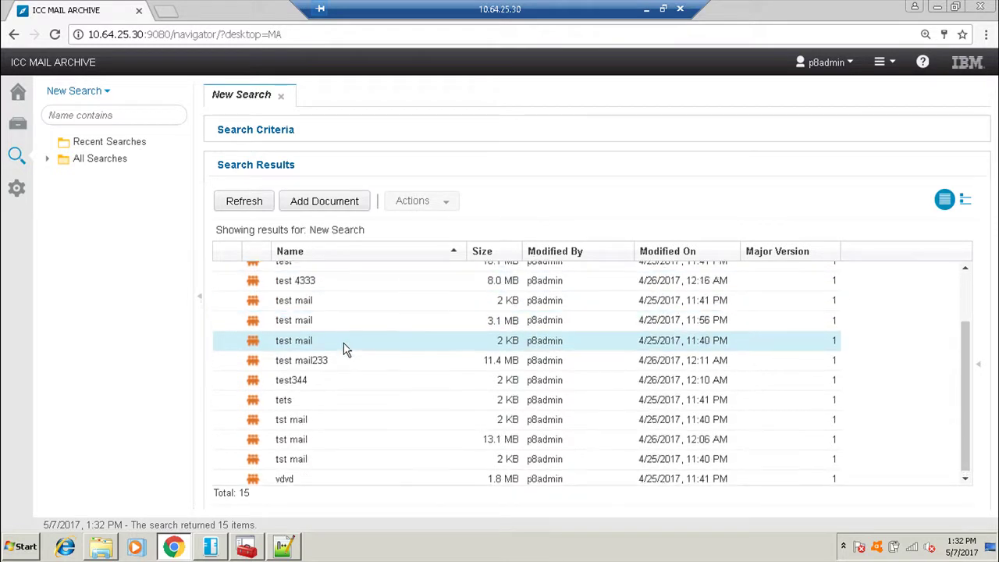
scroll(325, 320, up, 3)
Inspect the archived emails' properties, including ICCTo recipients, then open 'test mail' in the viewer.
click(312, 271)
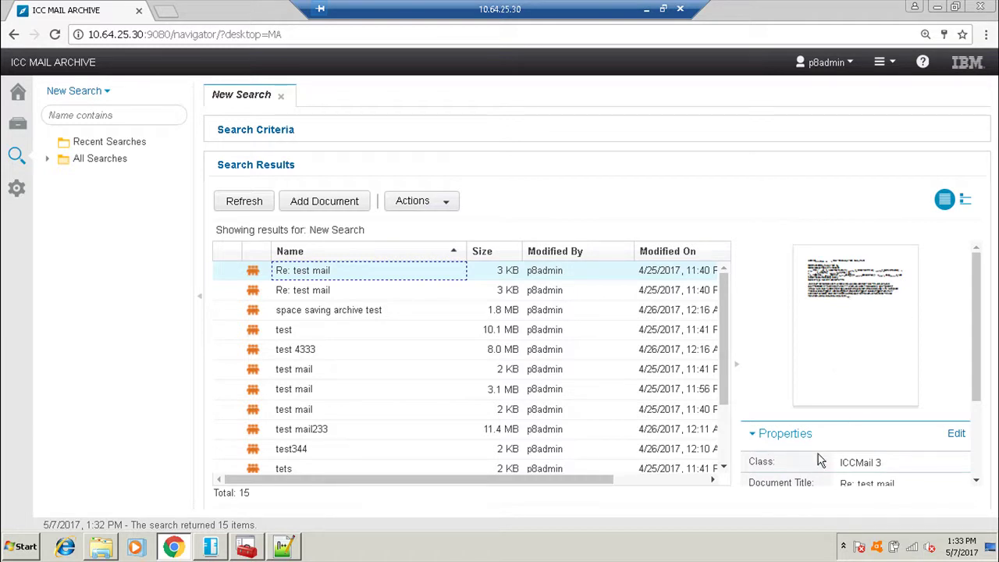
scroll(843, 461, down, 2)
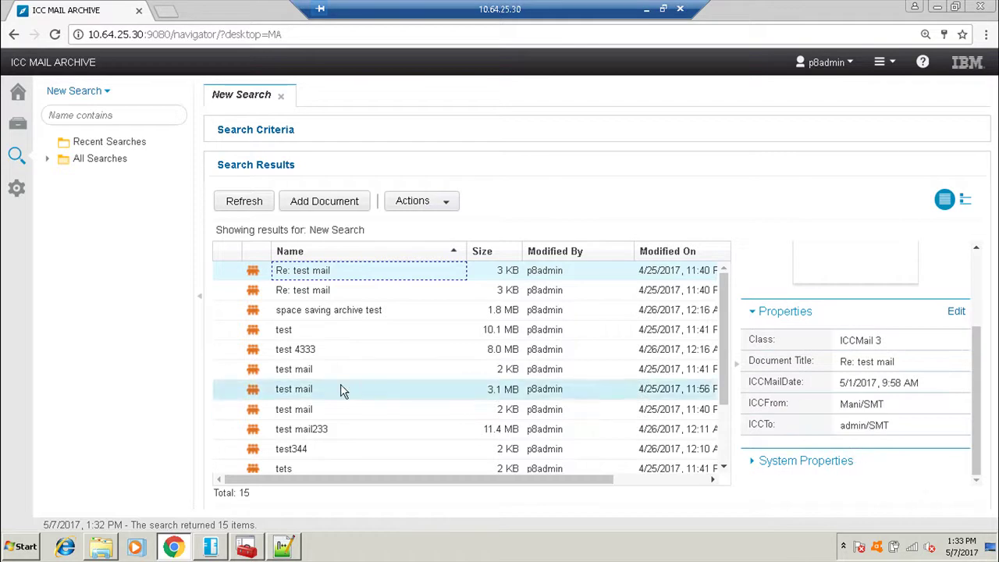
click(336, 429)
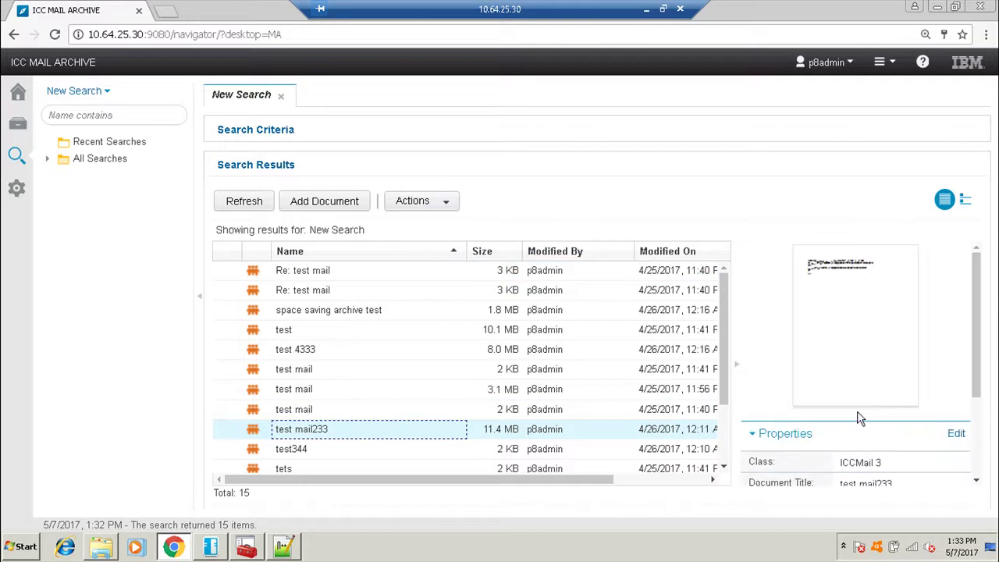
scroll(858, 420, down, 3)
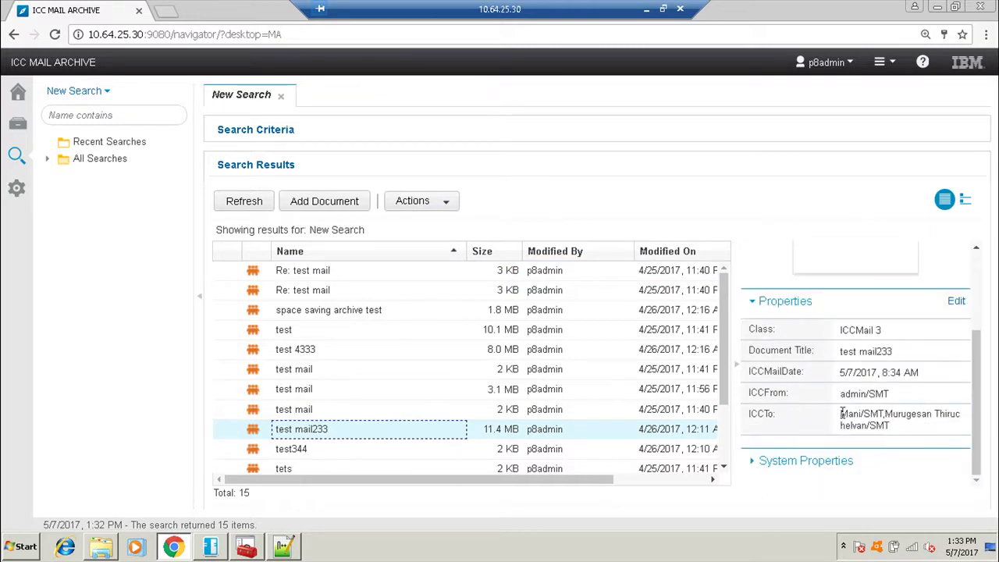
drag(841, 413, 890, 427)
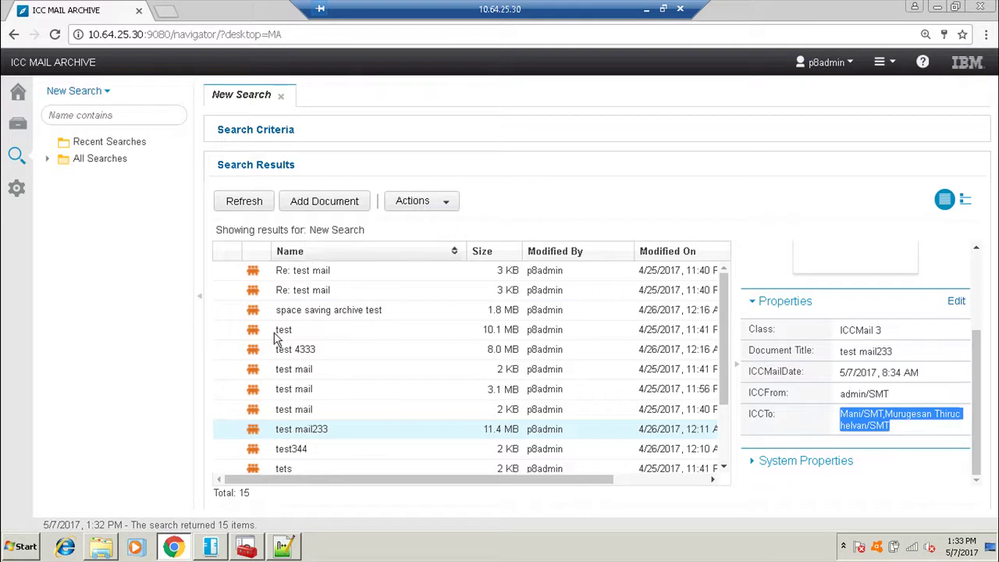
double_click(260, 369)
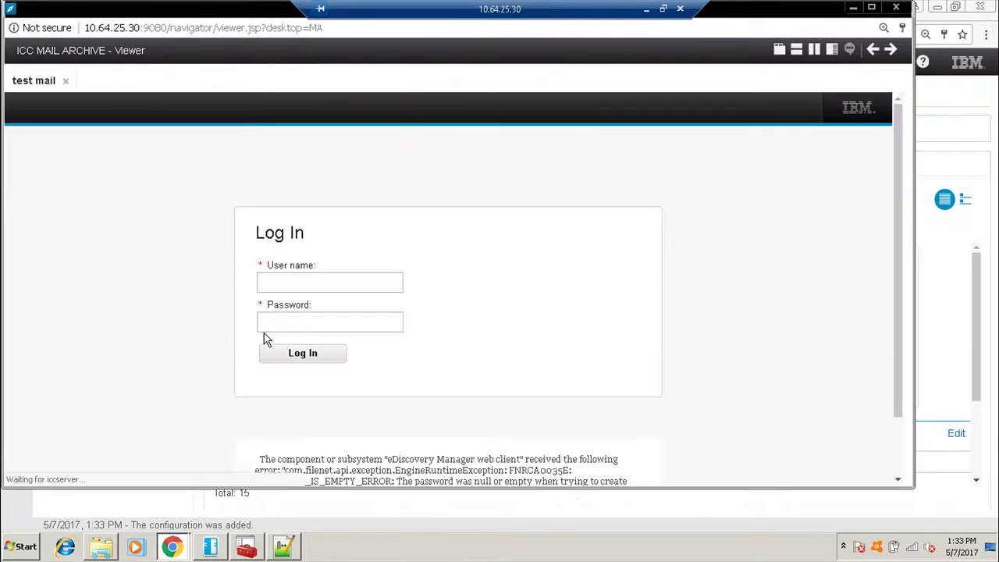
Log in to the viewer with the admin user name and password, letting Chrome save the password.
click(301, 285)
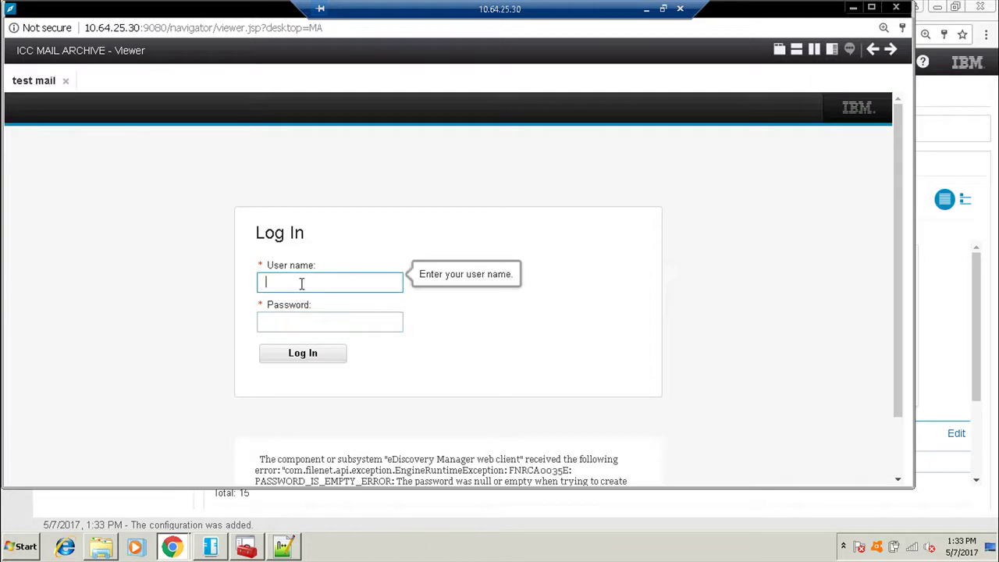
text(p8admin)
key(Tab)
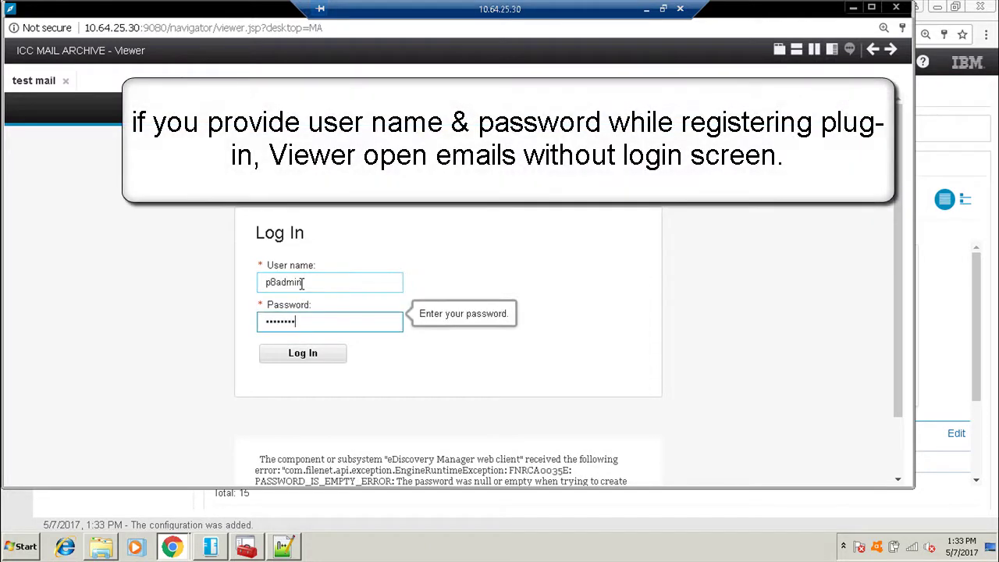
key(Return)
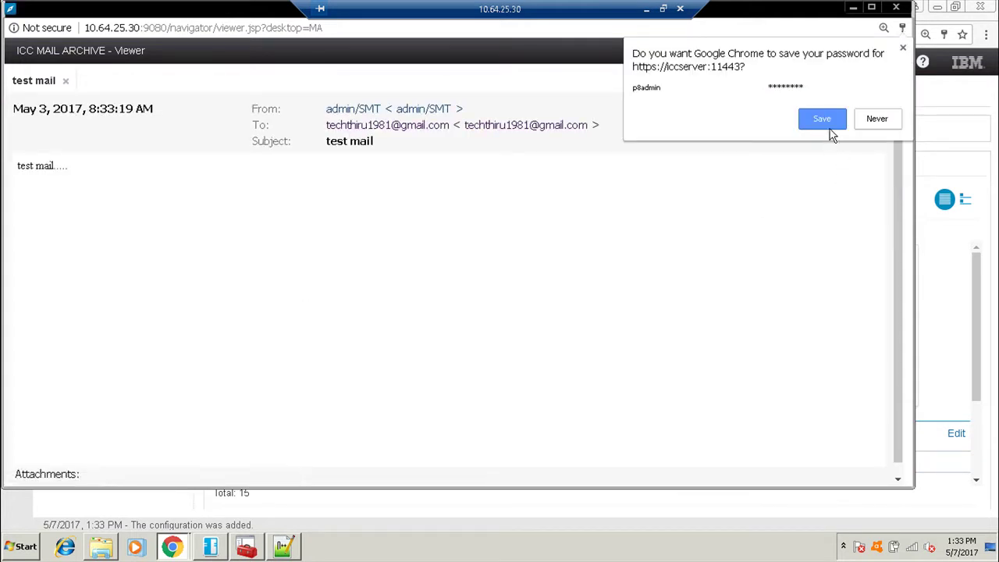
click(833, 120)
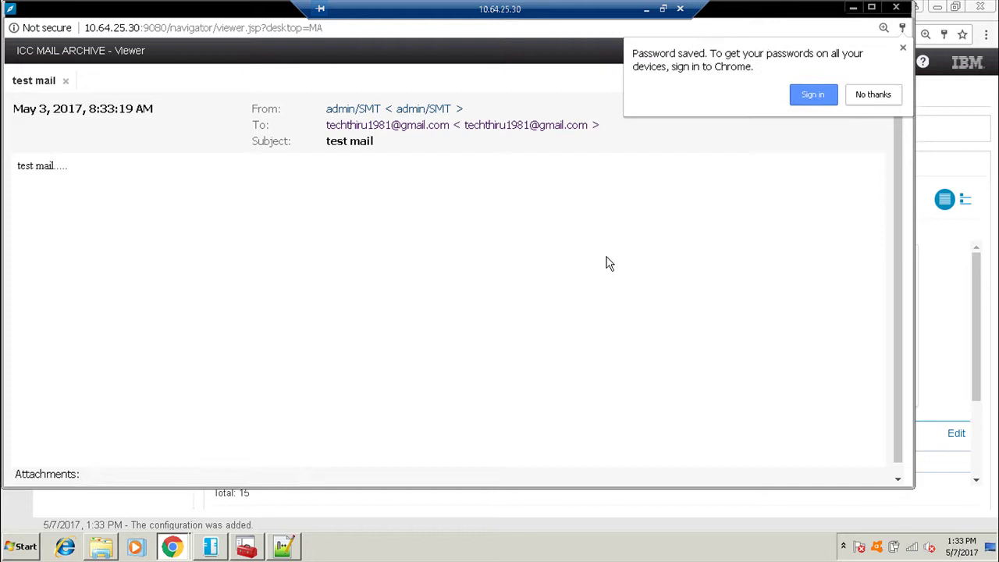
click(874, 96)
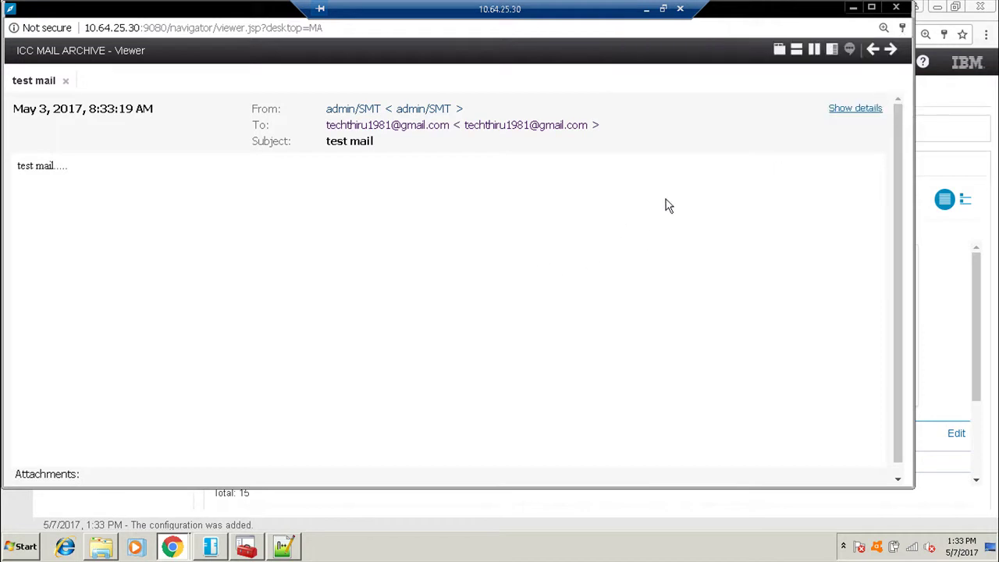
Expand and collapse the test mail's header details, then close the viewer.
click(851, 110)
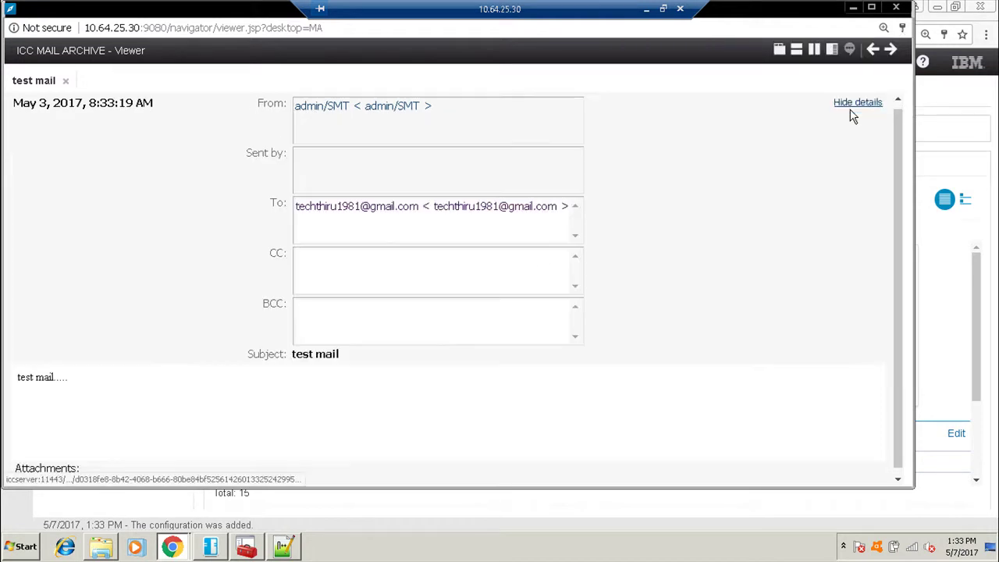
click(855, 104)
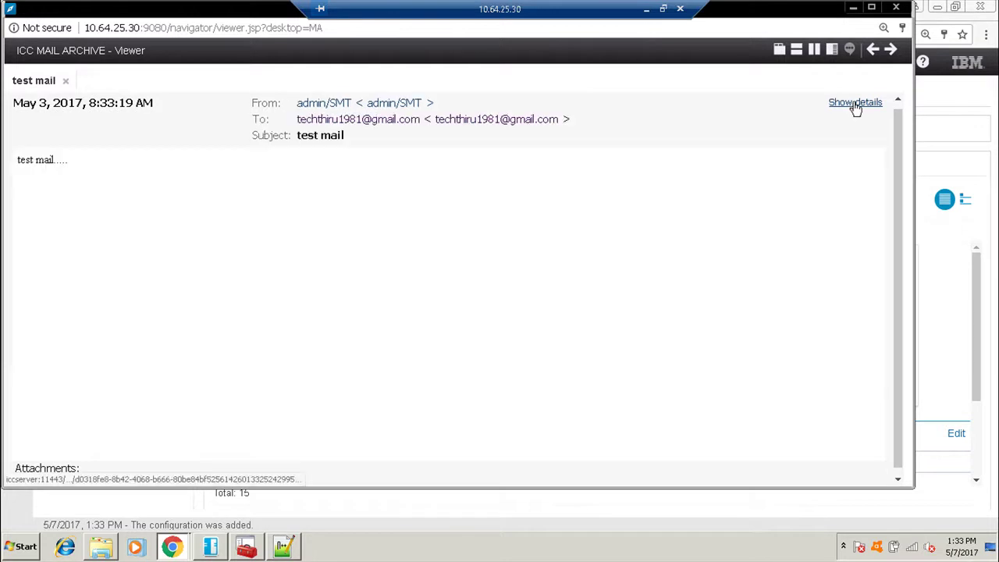
scroll(328, 379, down, 1)
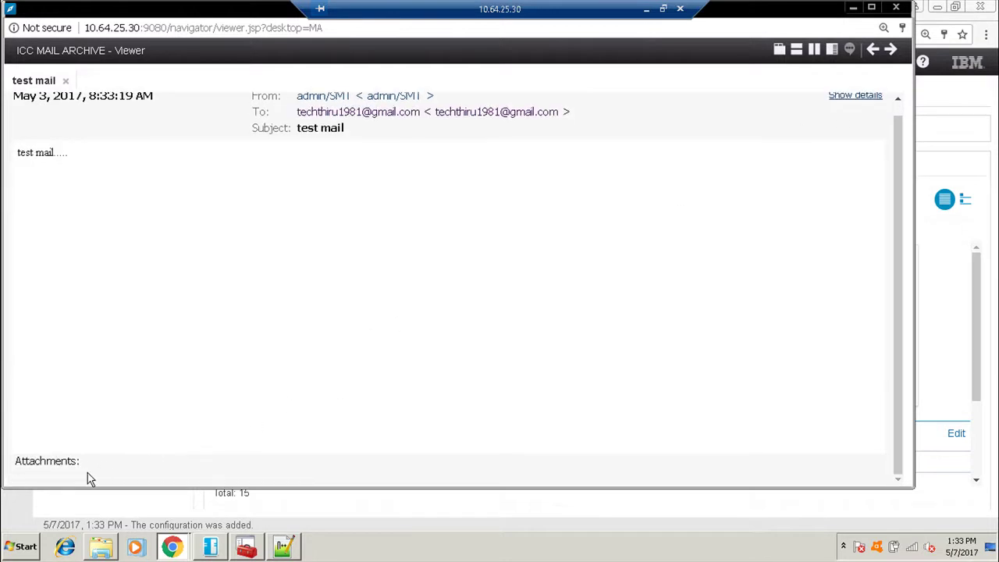
scroll(88, 478, up, 1)
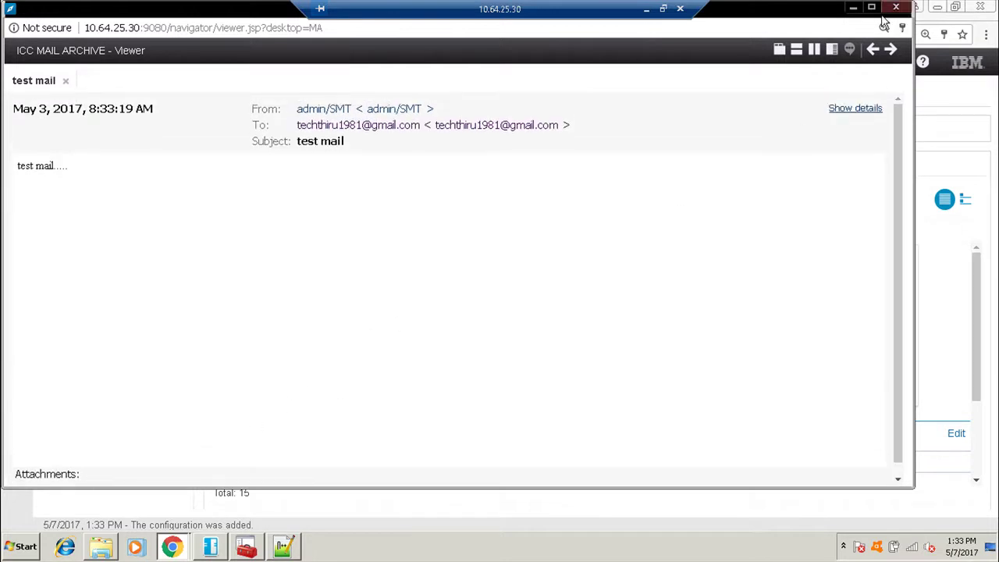
click(897, 9)
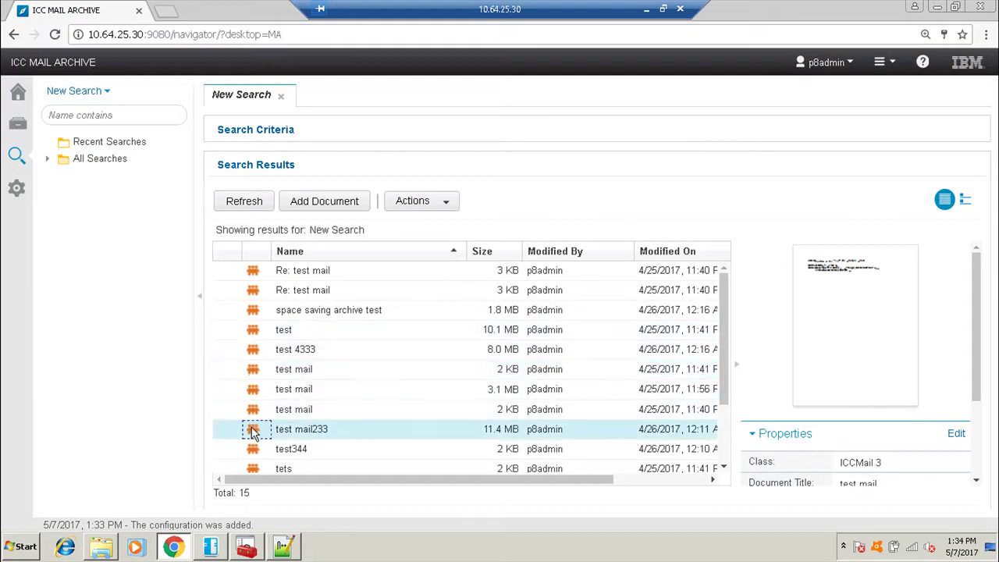
Open test mail233 and save its dpicfg.nsf attachment to the Downloads folder.
double_click(252, 433)
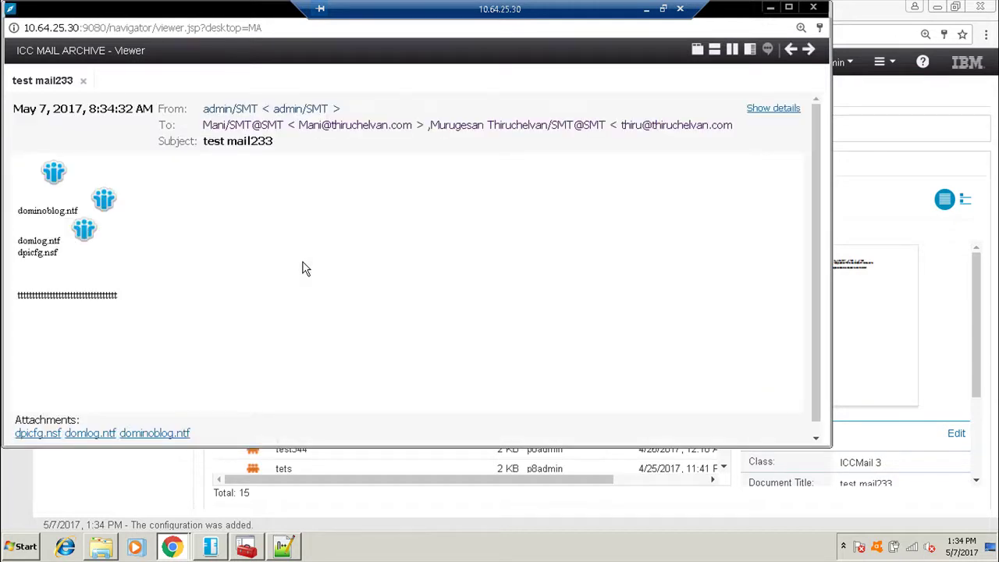
scroll(430, 250, down, 1)
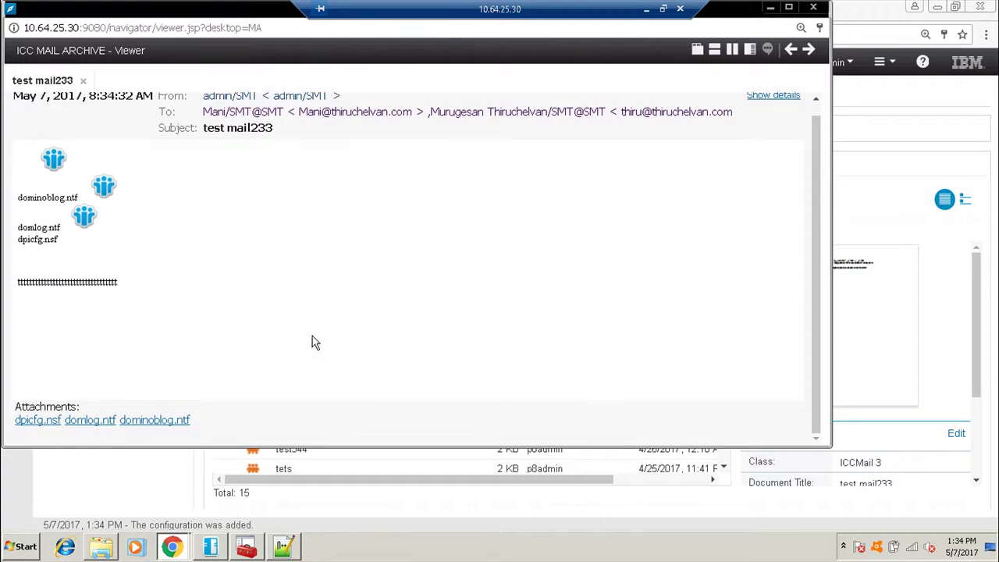
click(56, 425)
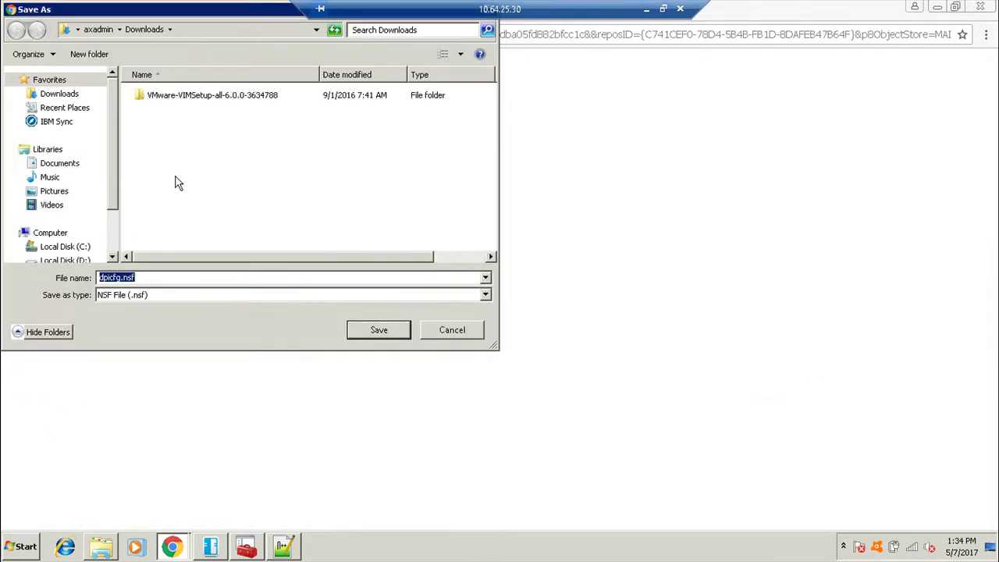
click(380, 328)
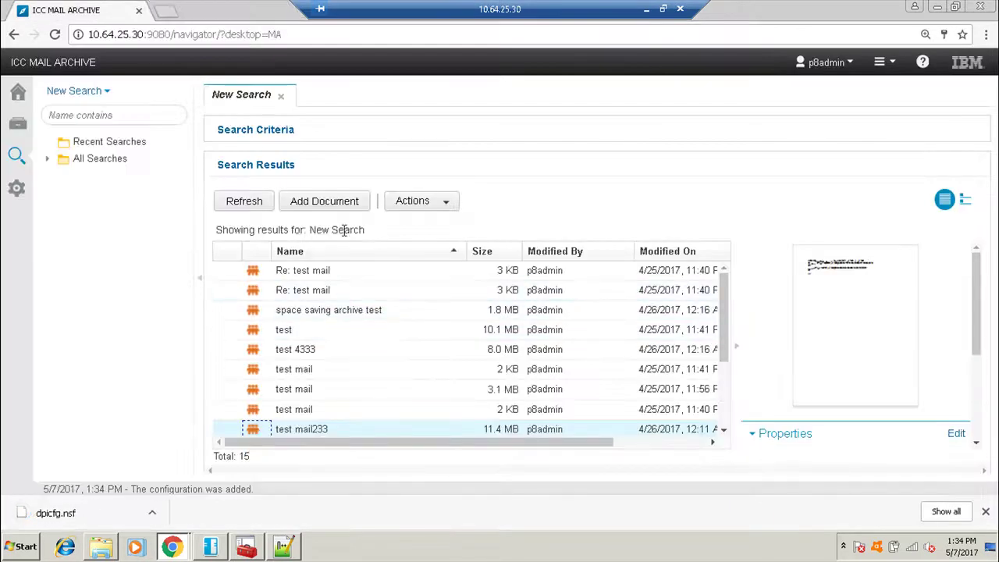
scroll(449, 359, down, 3)
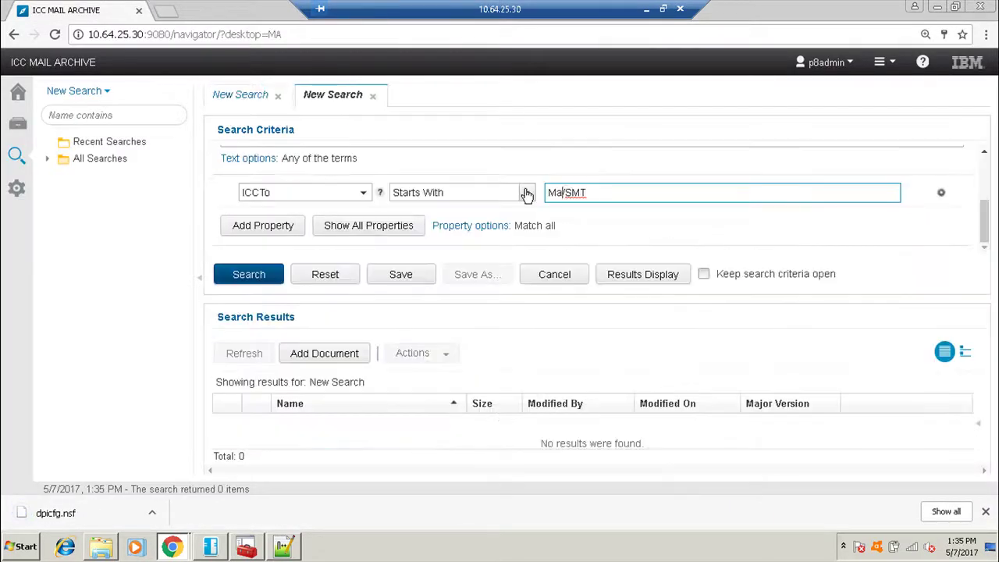
Run the ICCTo recipient search and check the properties of the test mail233 result.
click(278, 274)
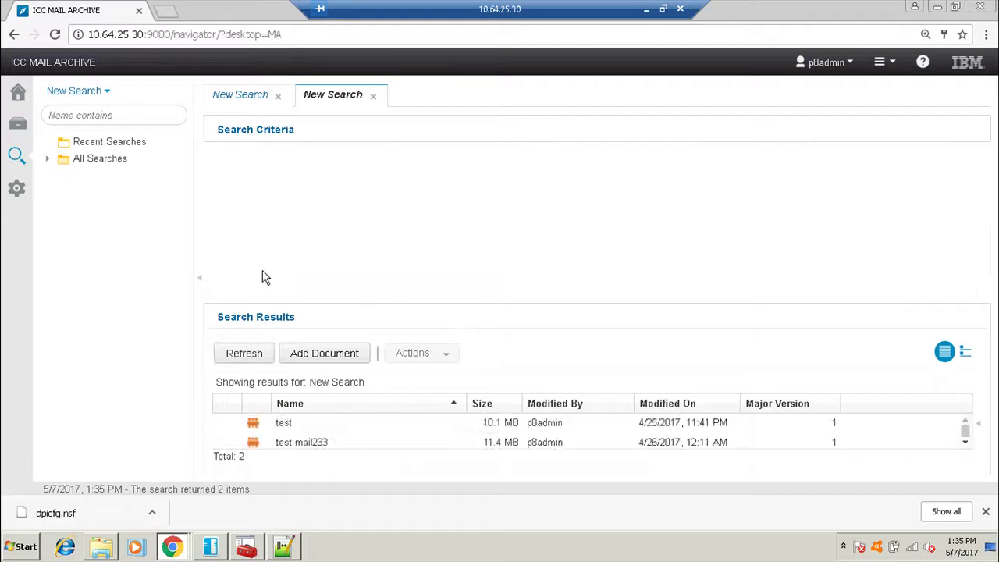
click(305, 275)
click(304, 289)
click(306, 276)
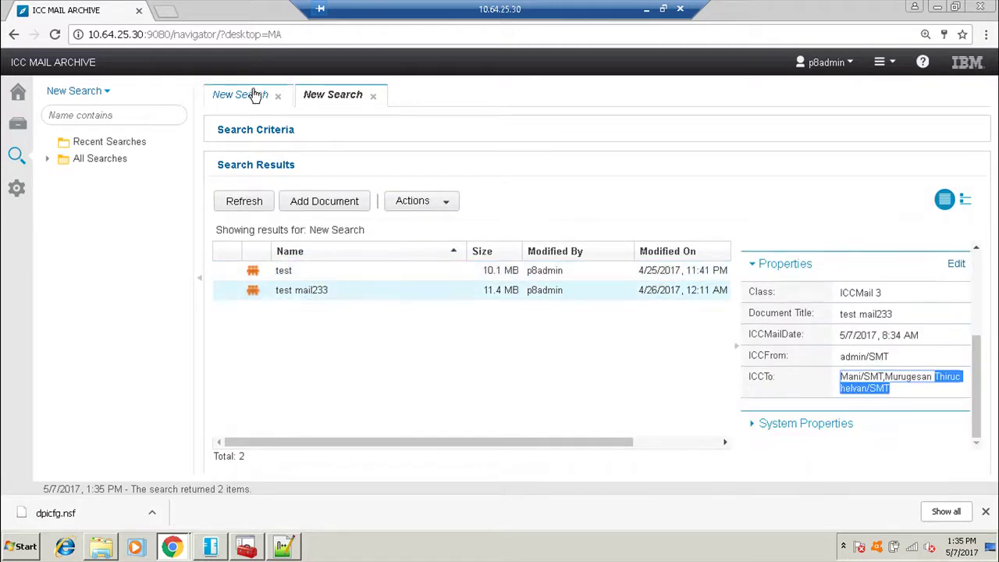
Save the first MAILARC search as Test1.
click(245, 95)
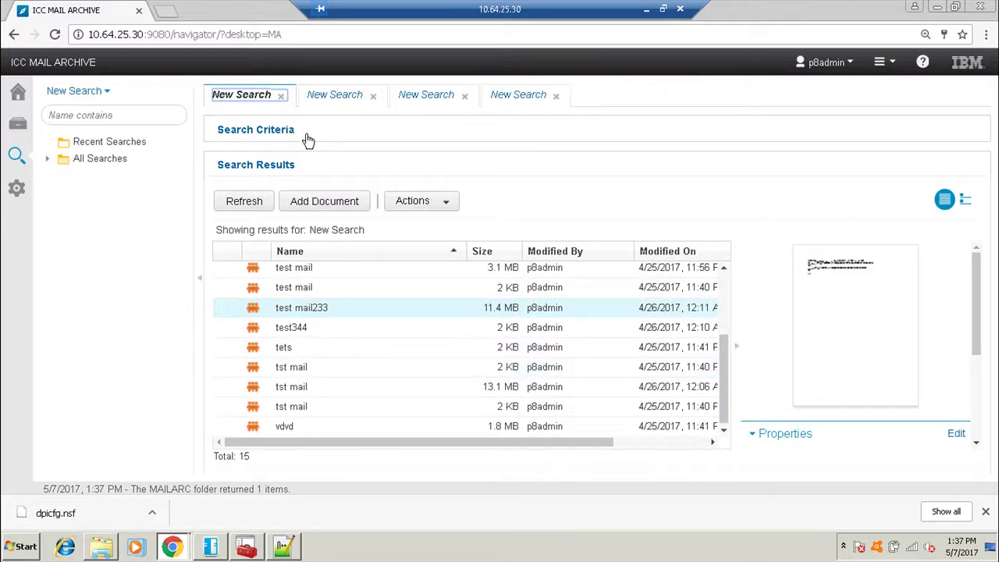
click(309, 138)
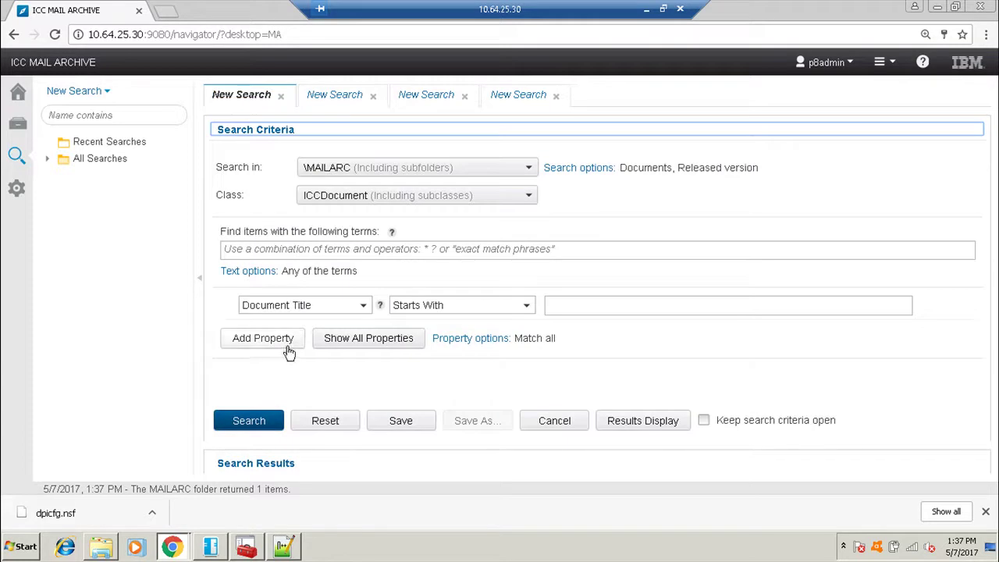
click(405, 421)
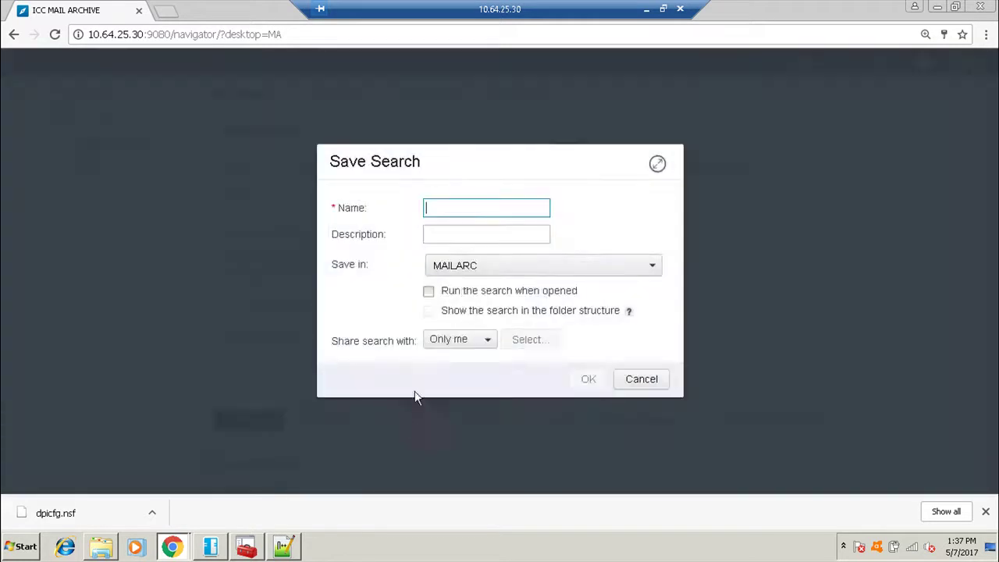
text(Test1)
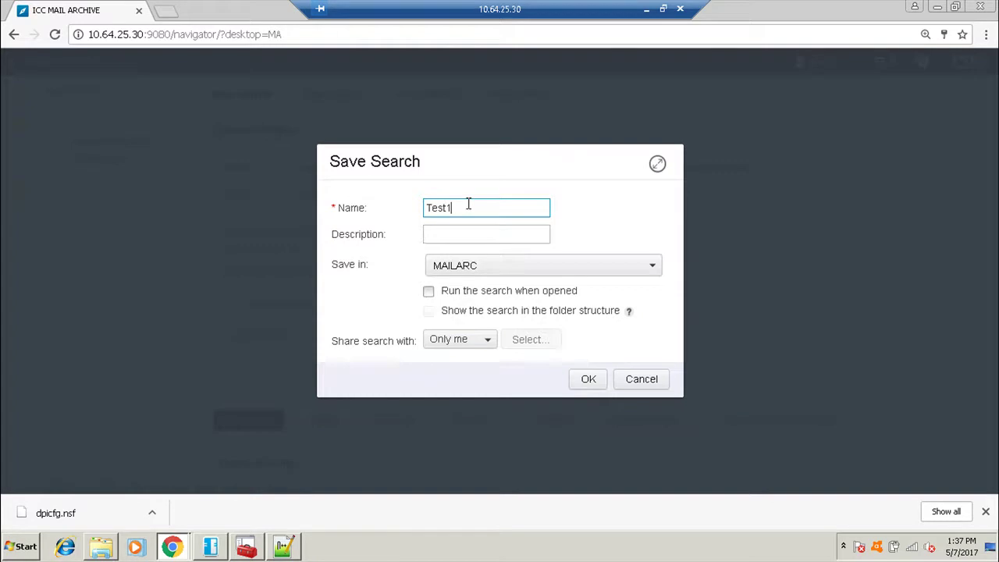
key(Return)
Open the saved Test1 search and run it to list 15 mails.
click(49, 160)
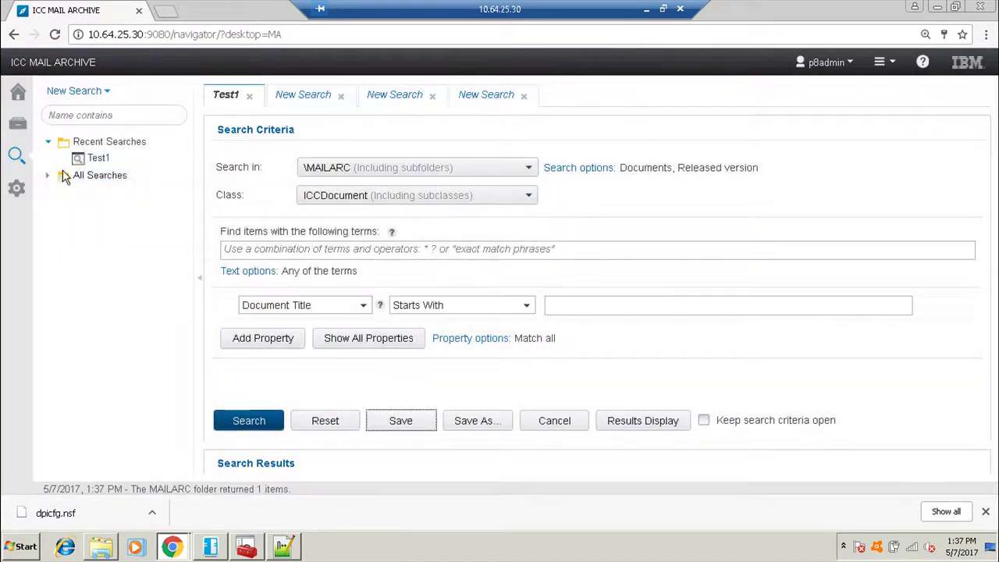
click(92, 160)
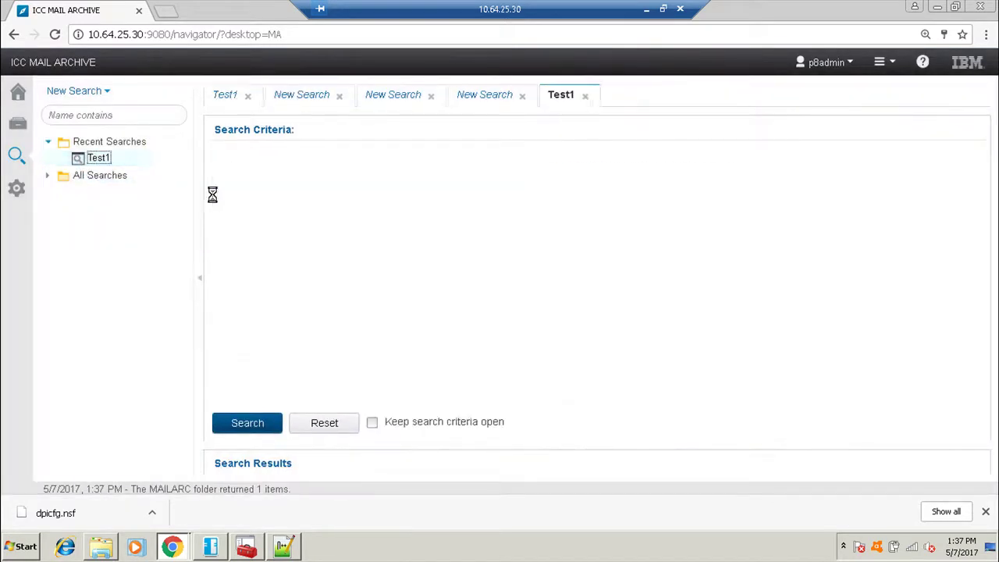
click(271, 431)
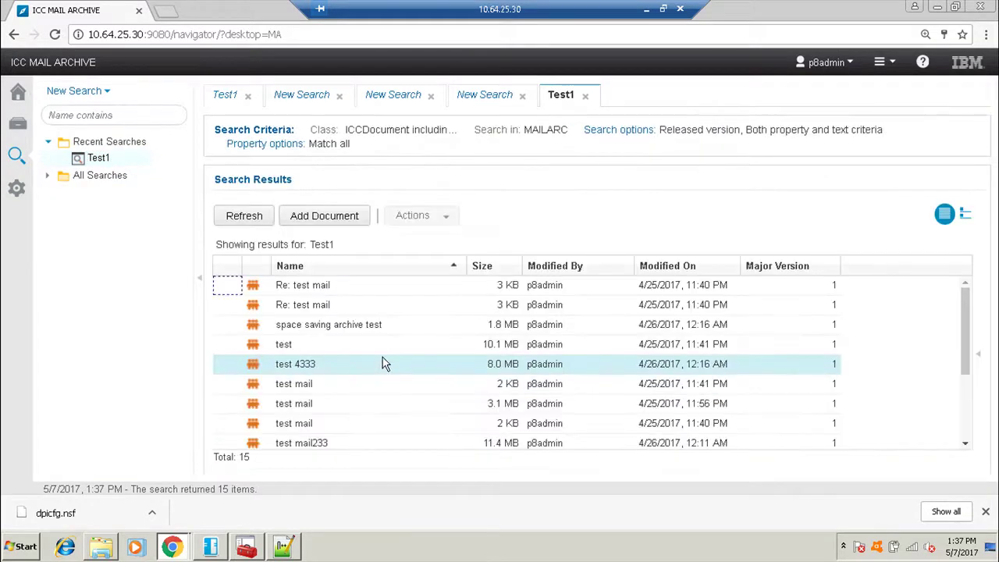
scroll(383, 364, down, 3)
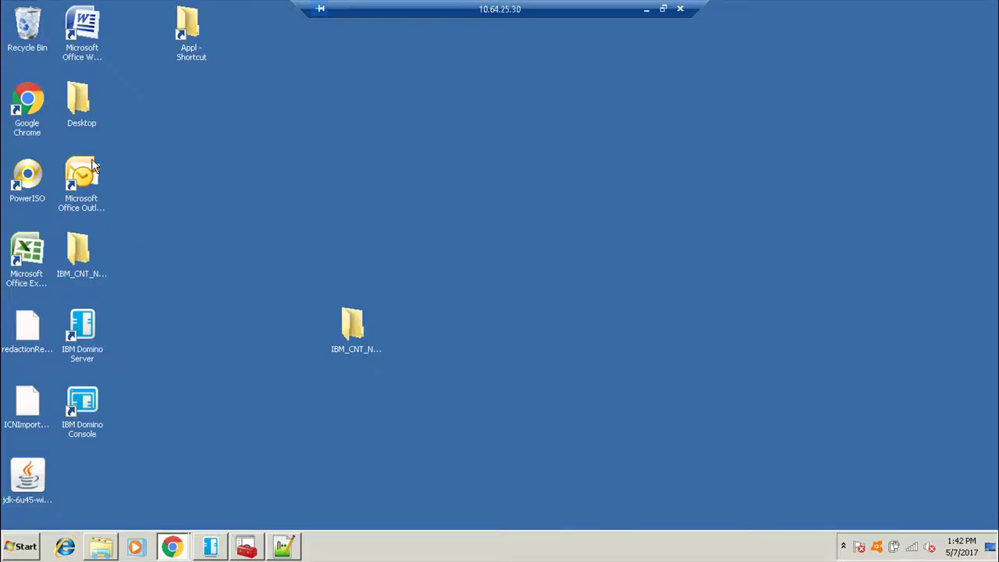
Launch Microsoft Outlook from its desktop shortcut.
double_click(92, 162)
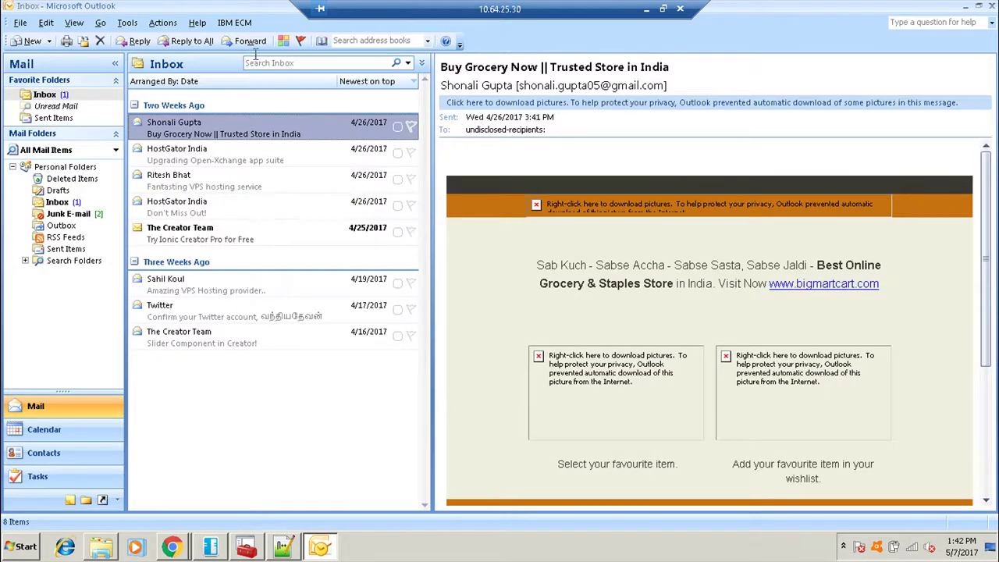
click(233, 23)
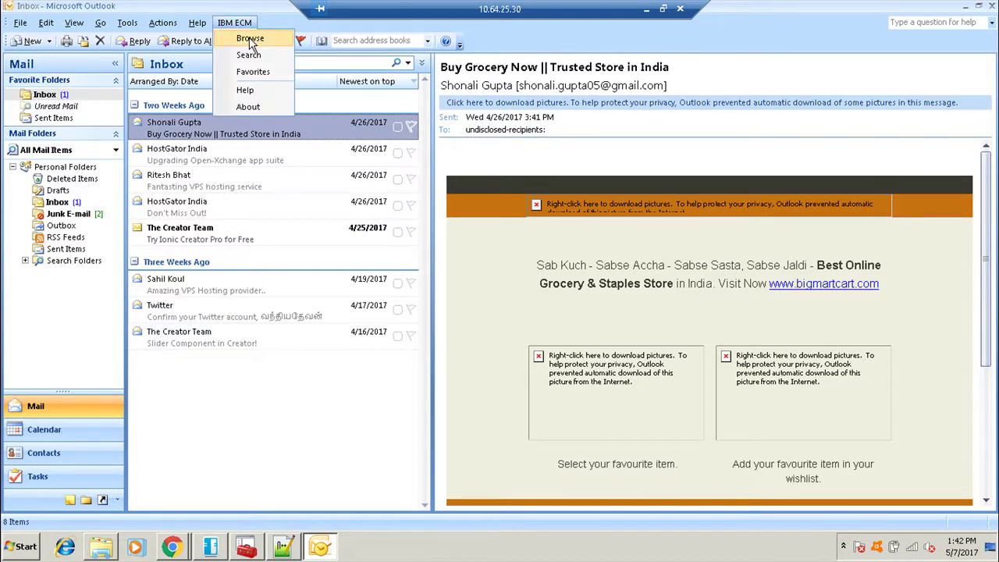
click(250, 40)
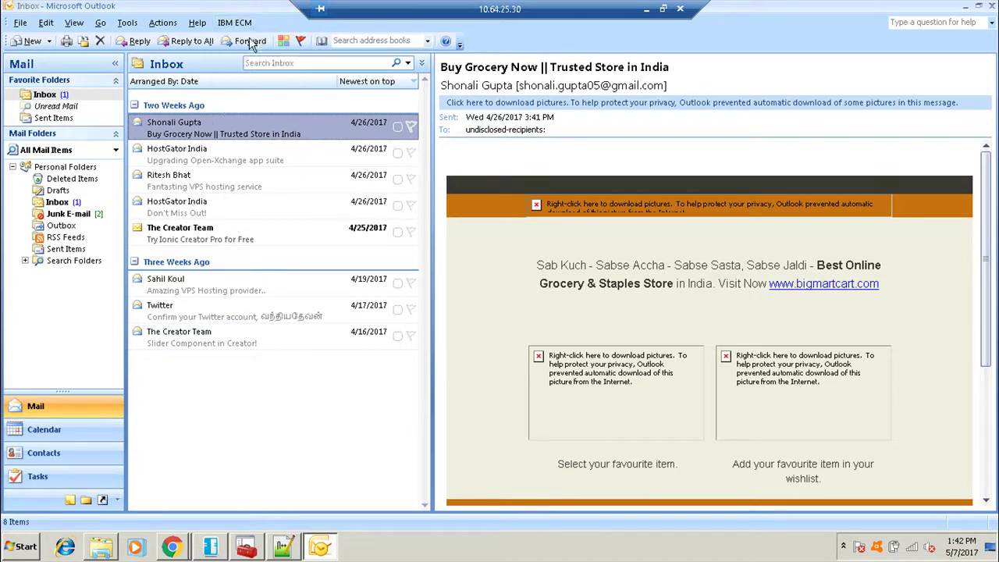
click(548, 303)
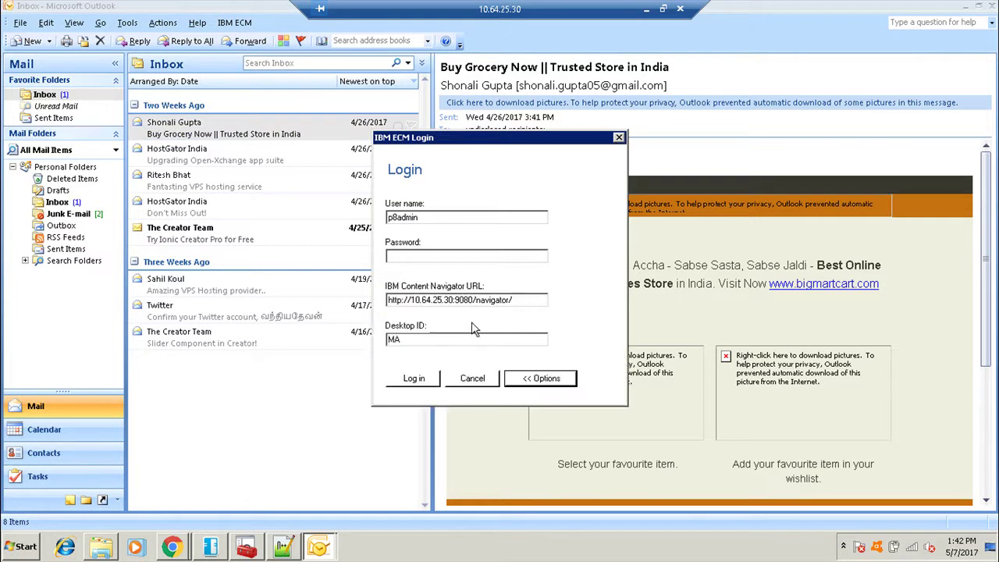
drag(404, 344, 364, 343)
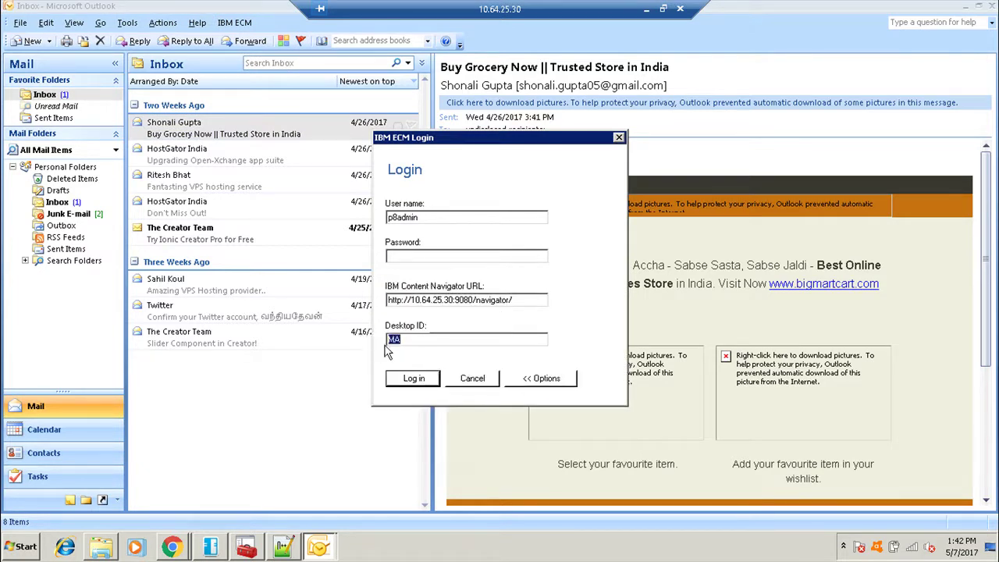
click(517, 302)
click(404, 256)
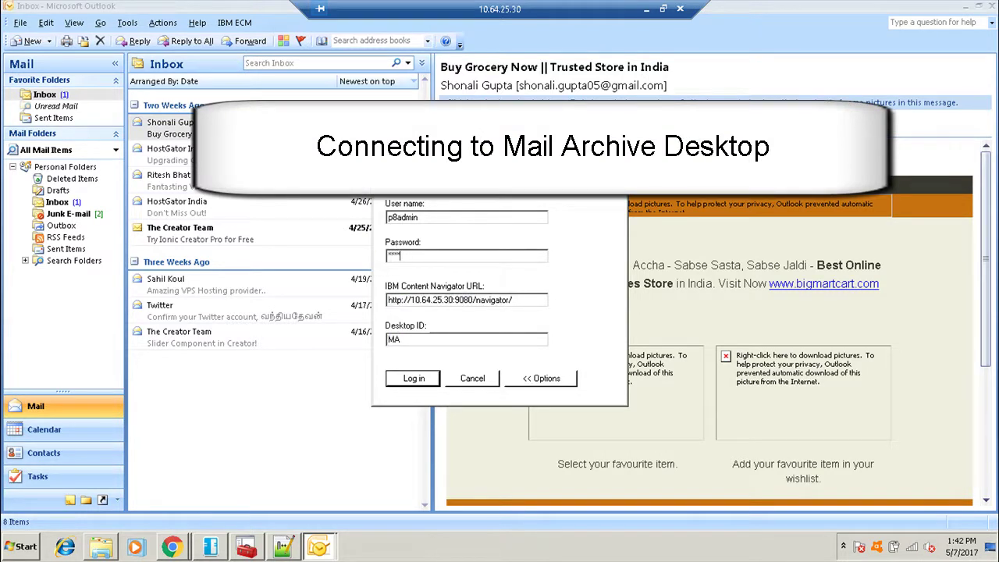
click(412, 377)
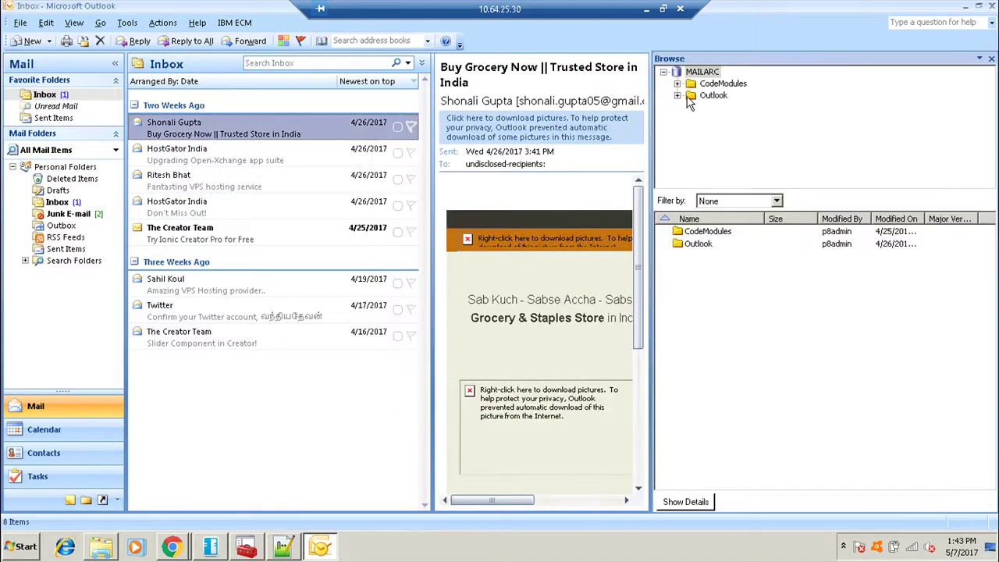
Drag the Slider Component in Creator! email into MAILARC's Outlook folder, then minimize Outlook.
click(696, 94)
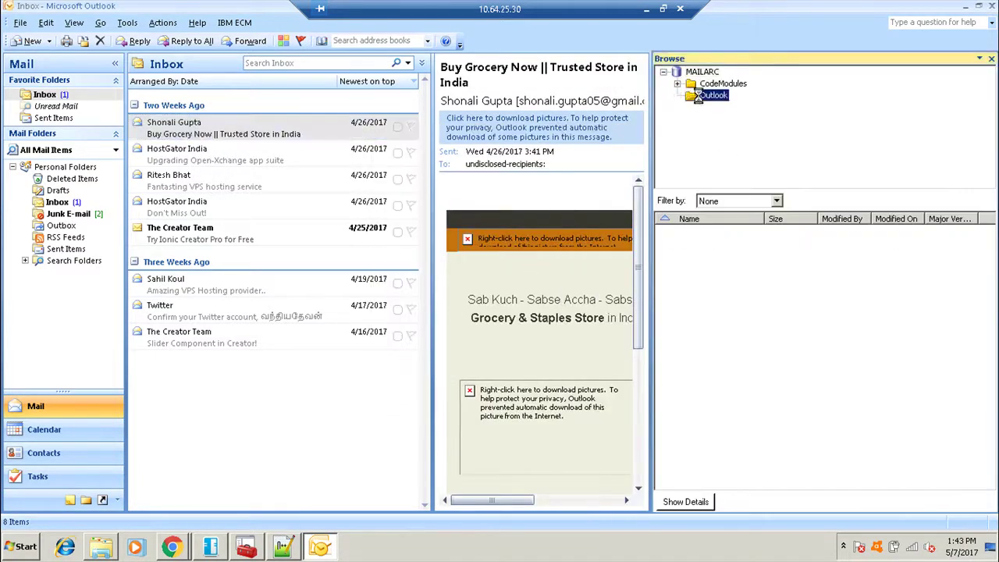
click(227, 239)
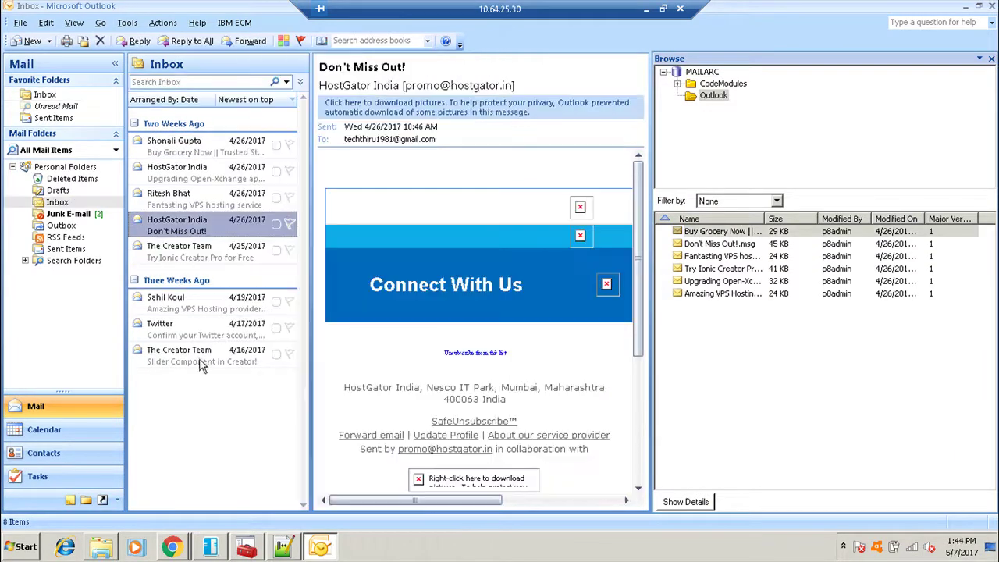
drag(201, 361, 816, 399)
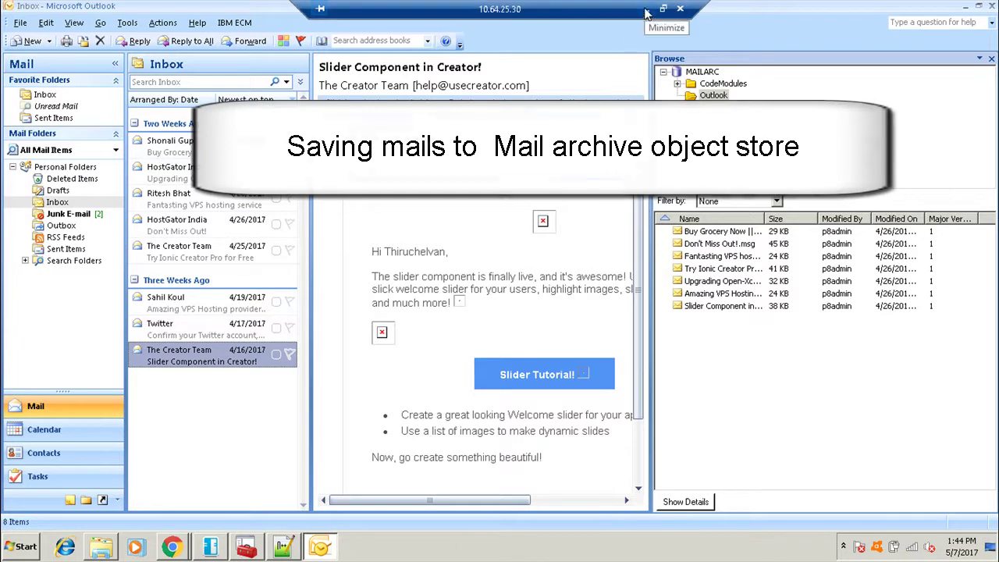
click(966, 5)
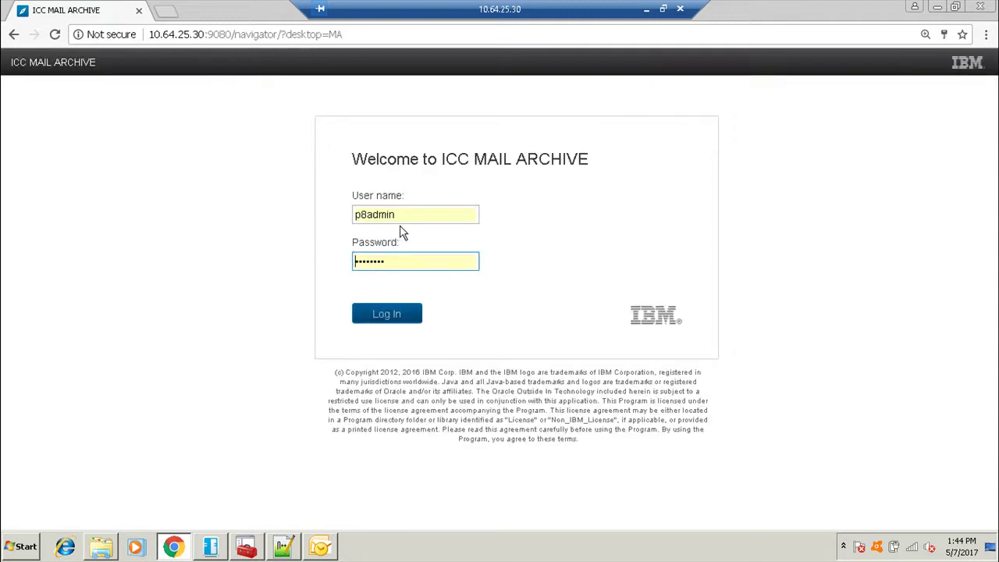
Log in to ICC MAIL ARCHIVE, sort the MAILARC Outlook folder by Modified On, and open Buy Grocery Now.
click(414, 258)
key(Return)
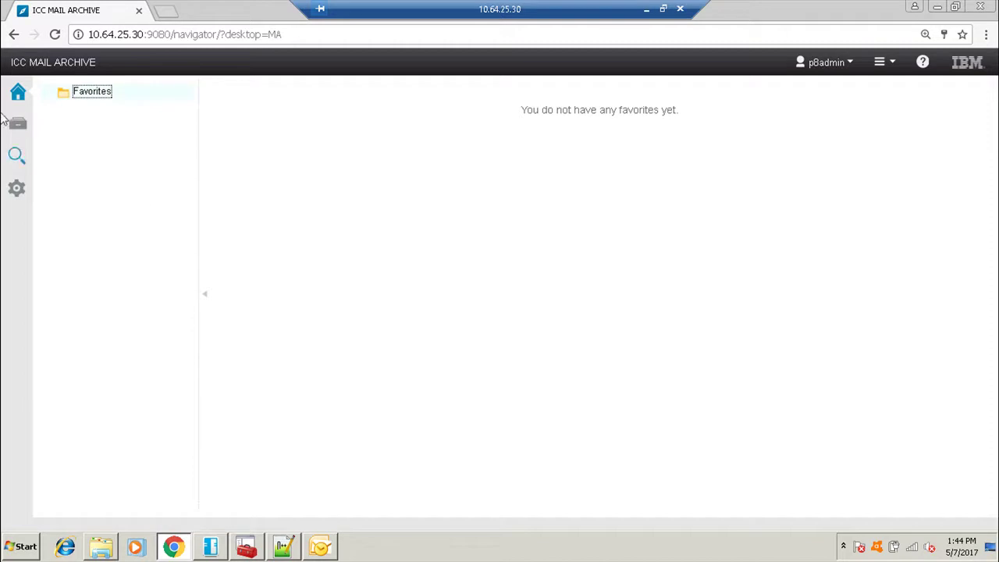
click(20, 125)
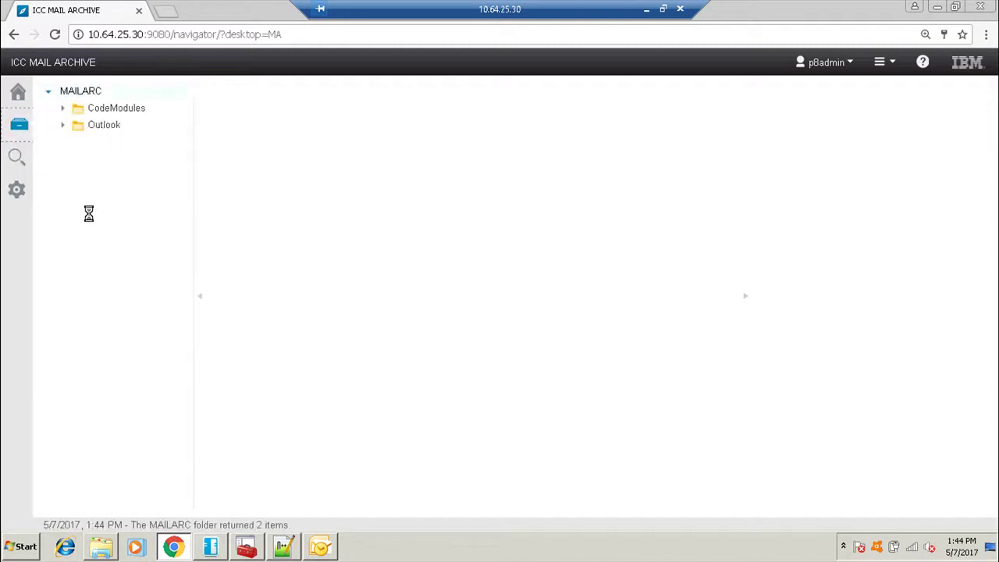
click(99, 125)
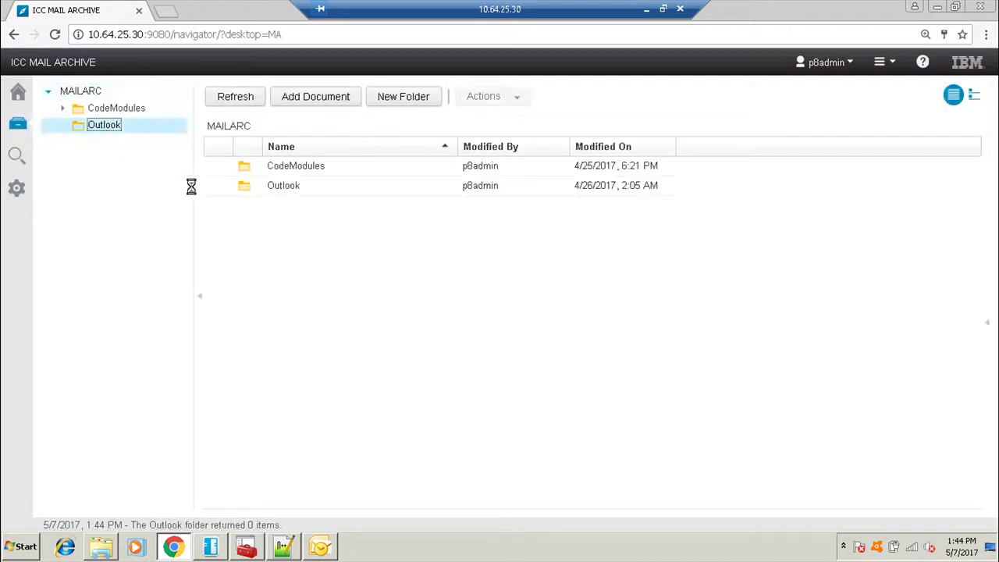
click(678, 147)
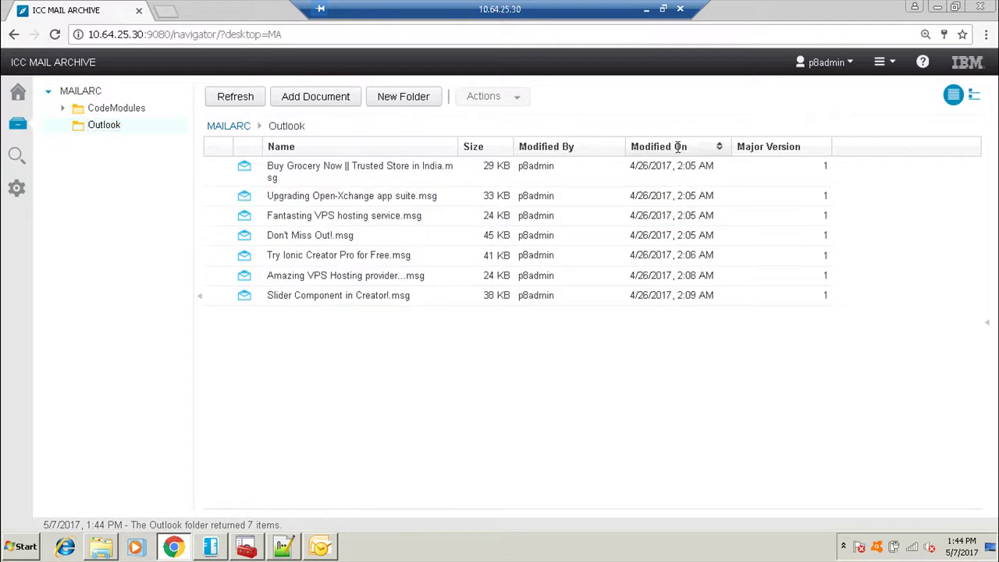
double_click(328, 166)
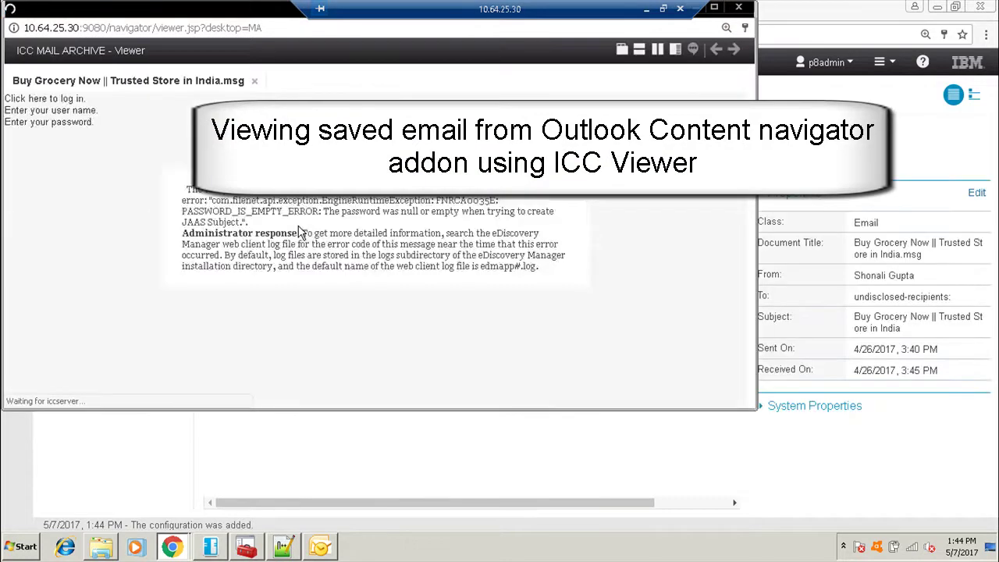
Log in to the email viewer, read the Buy Grocery Now email, and close it.
click(277, 281)
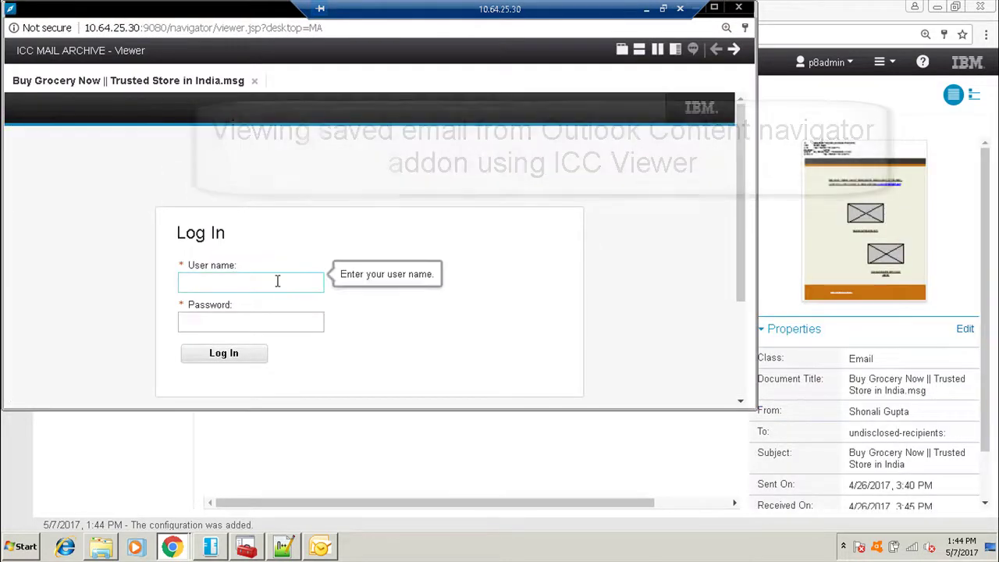
click(277, 281)
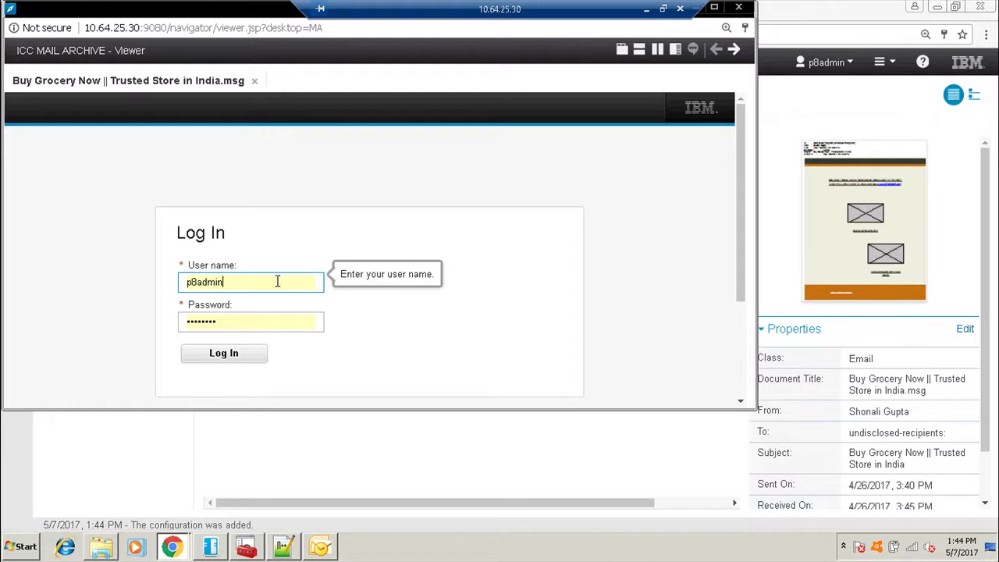
click(254, 358)
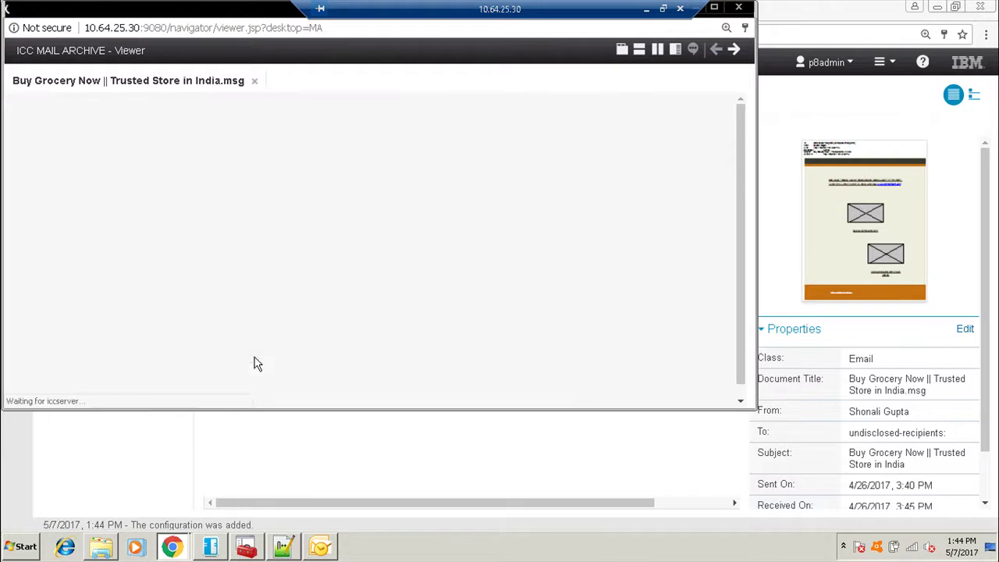
scroll(469, 273, down, 10)
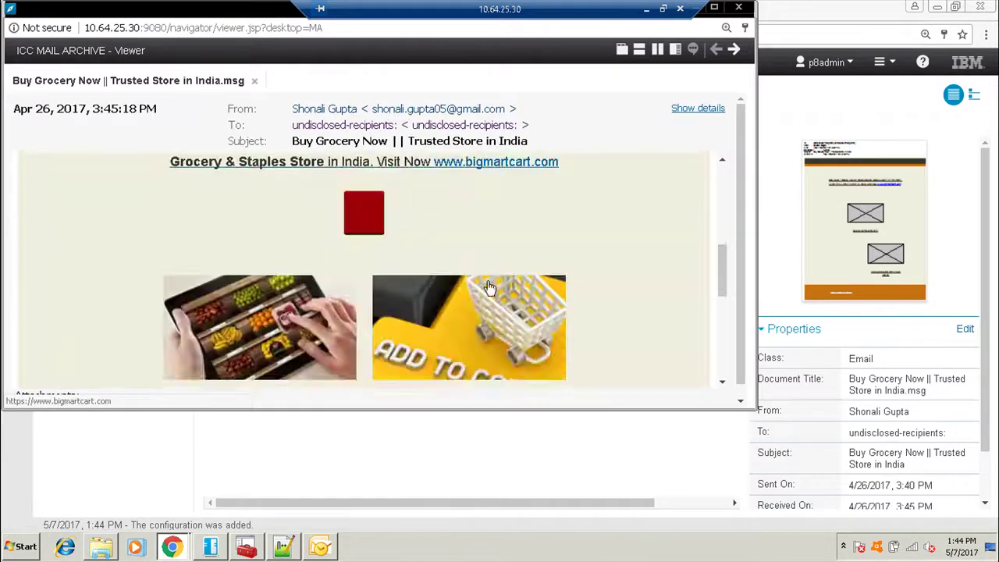
click(739, 7)
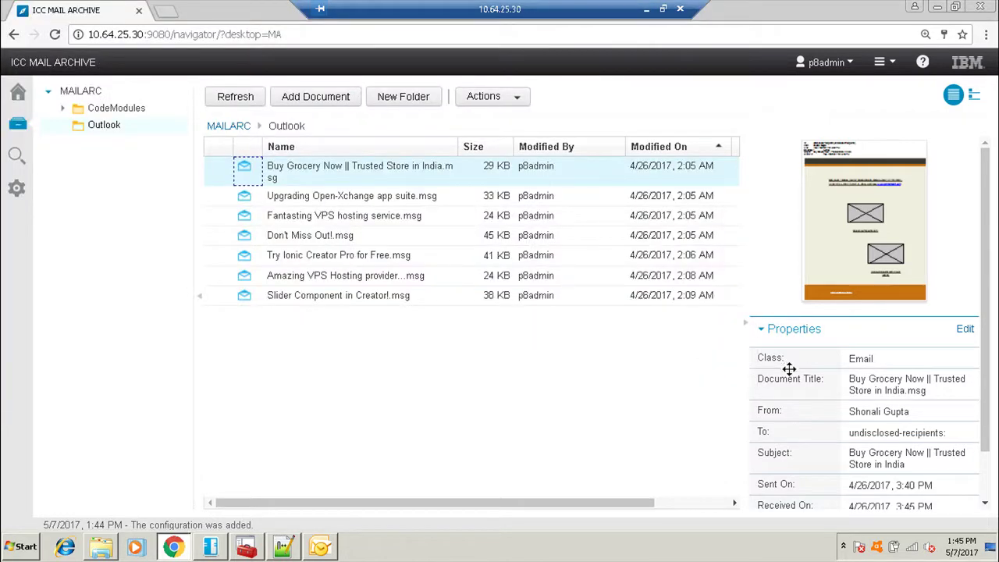
Open Upgrading Open-Xchange app suite.msg, scroll through it, and close the viewer.
scroll(787, 370, down, 1)
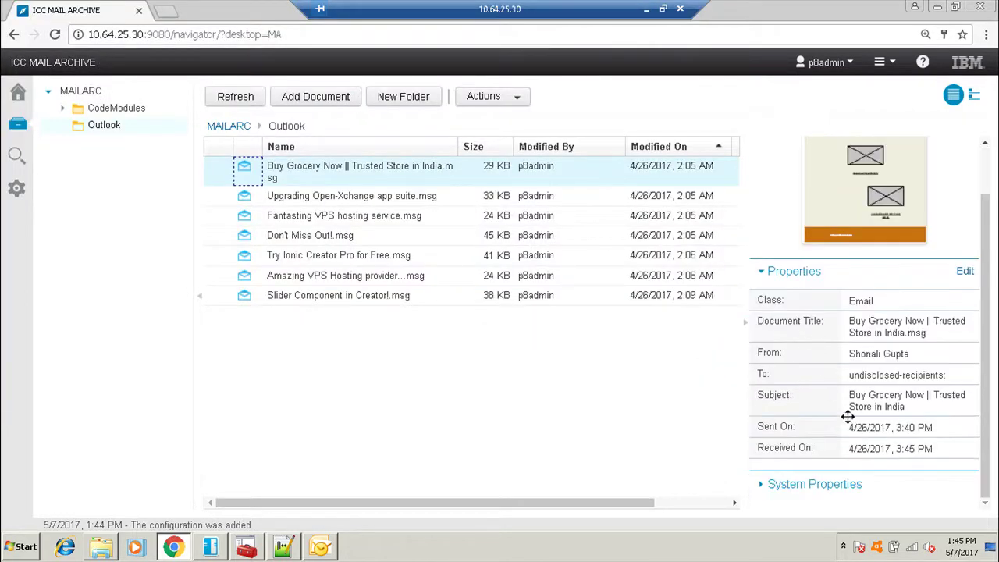
click(360, 197)
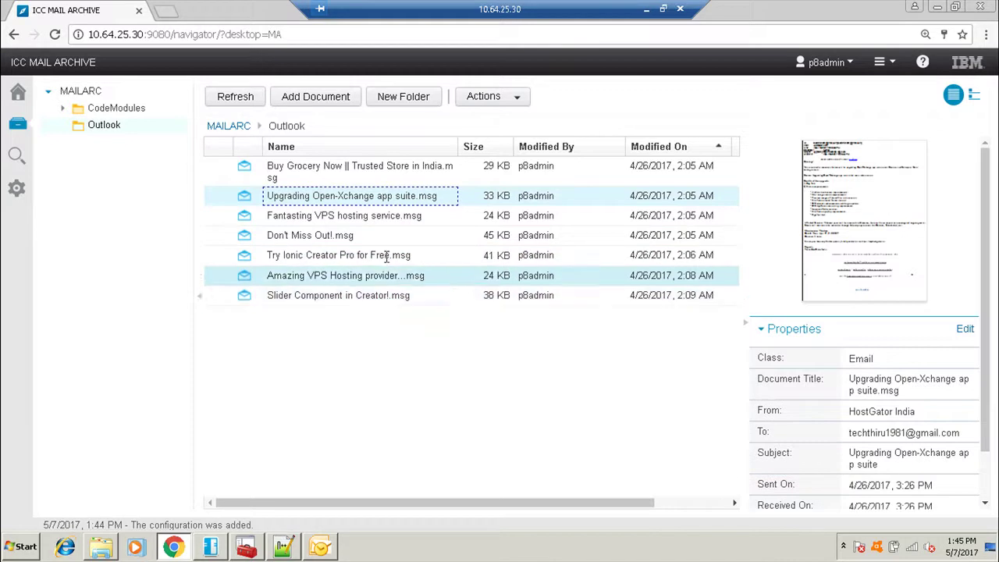
double_click(242, 196)
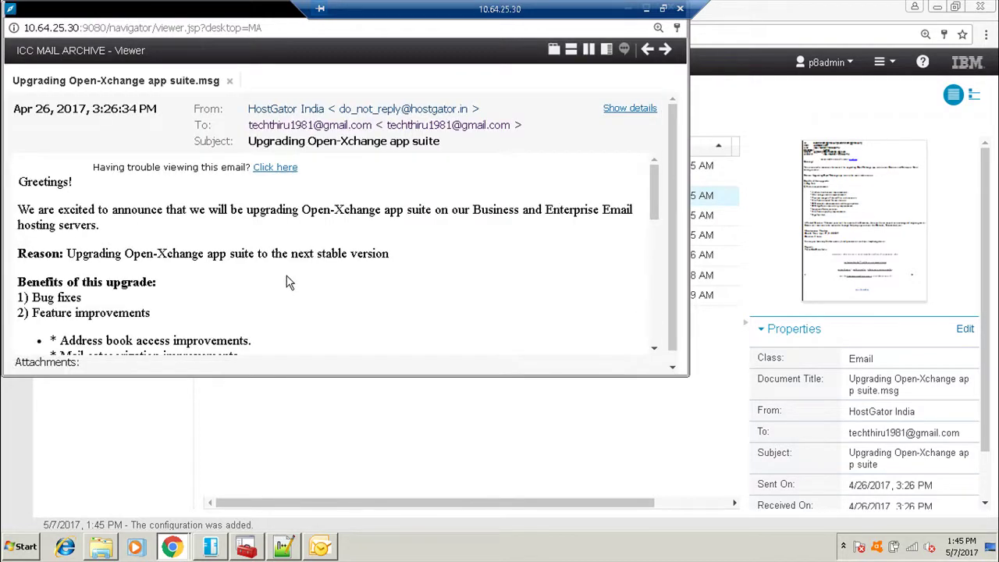
scroll(361, 284, down, 5)
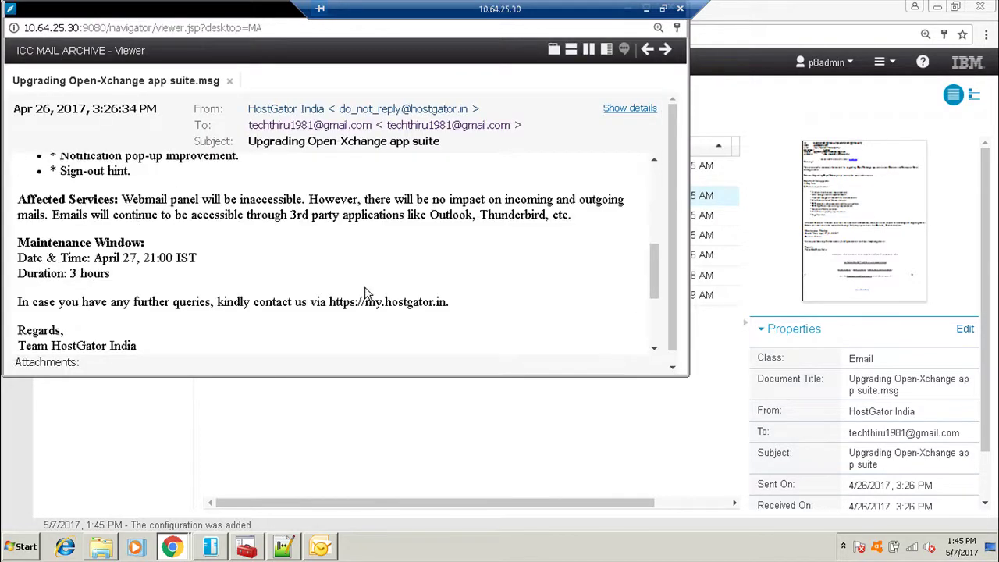
scroll(365, 296, down, 3)
scroll(367, 296, up, 10)
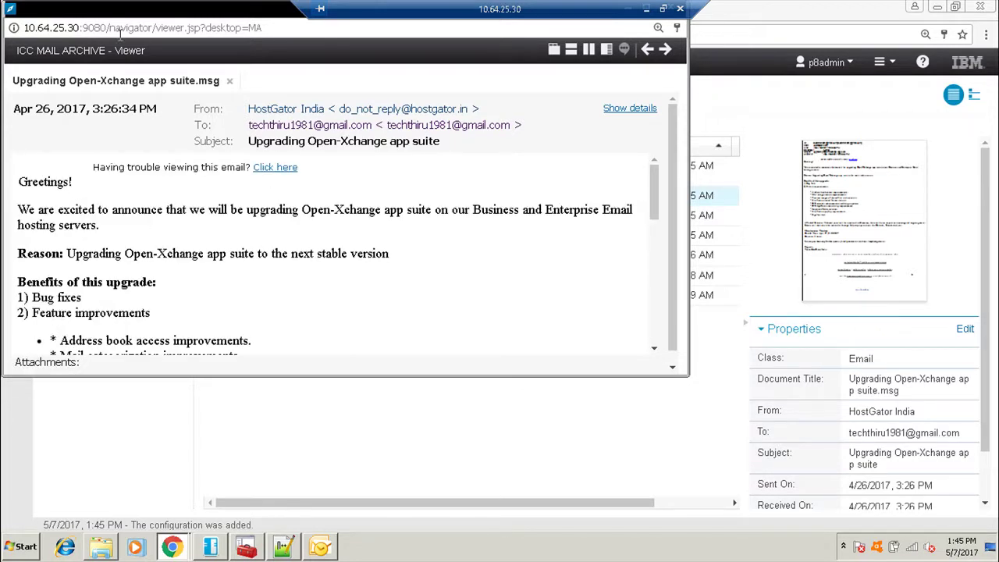
key(alt+F4)
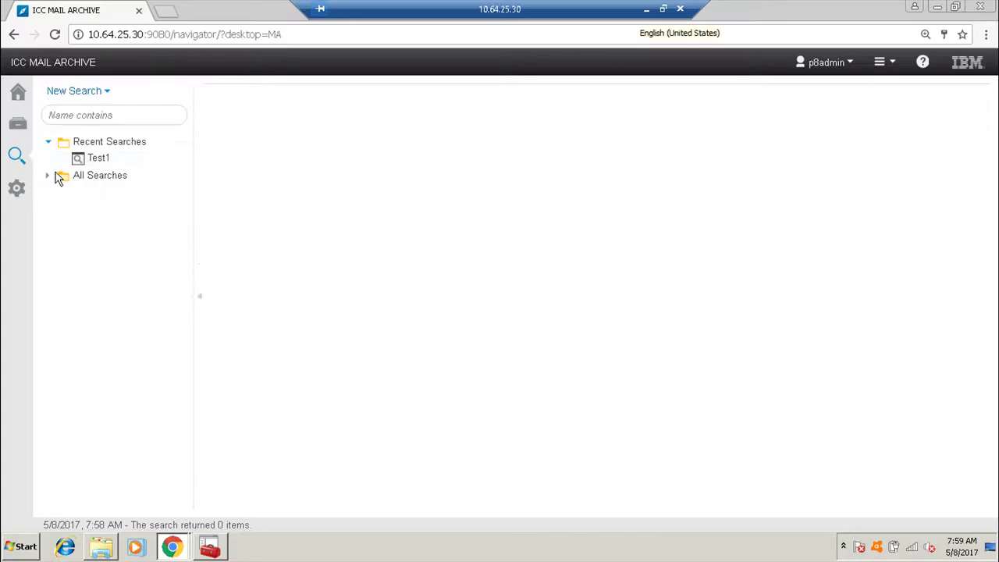
Run a new MAILARC search for 'doc' and open the configuration doc result.
click(71, 92)
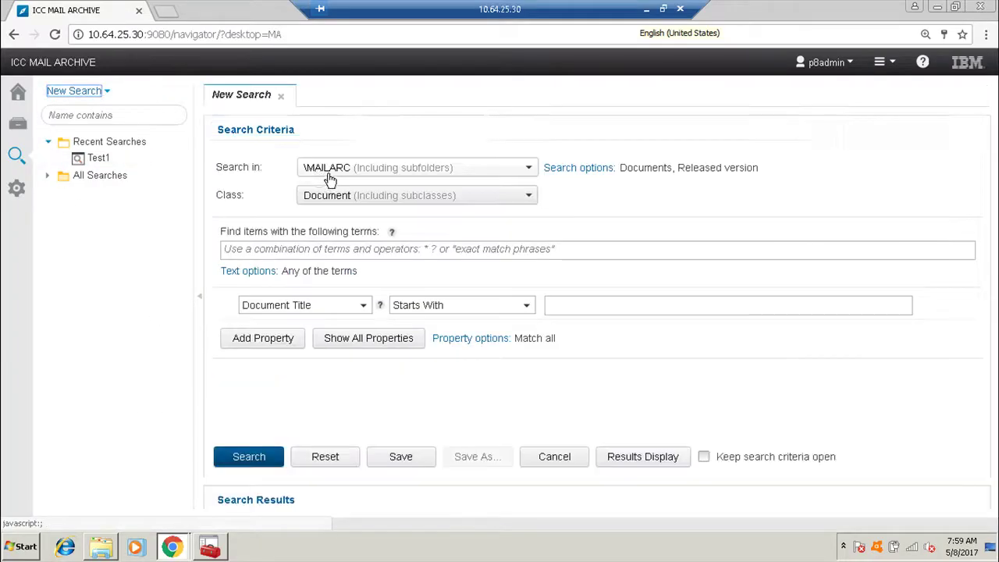
click(297, 249)
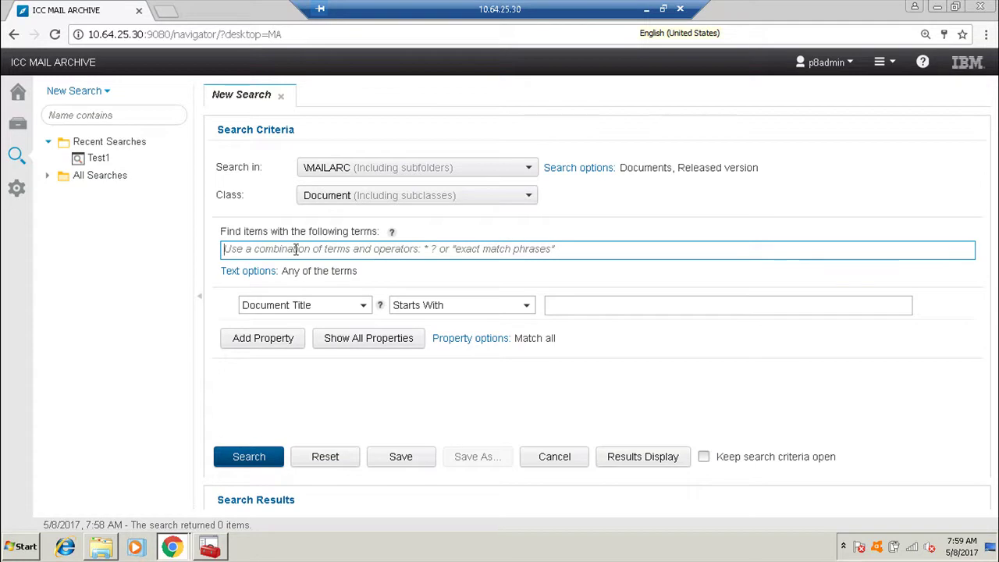
text(doc)
key(Return)
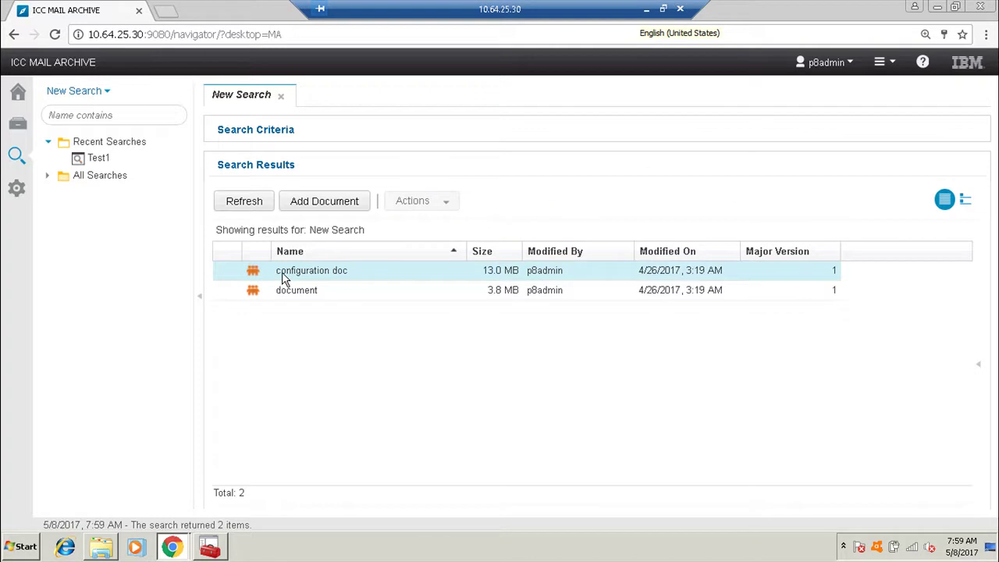
click(284, 279)
double_click(284, 279)
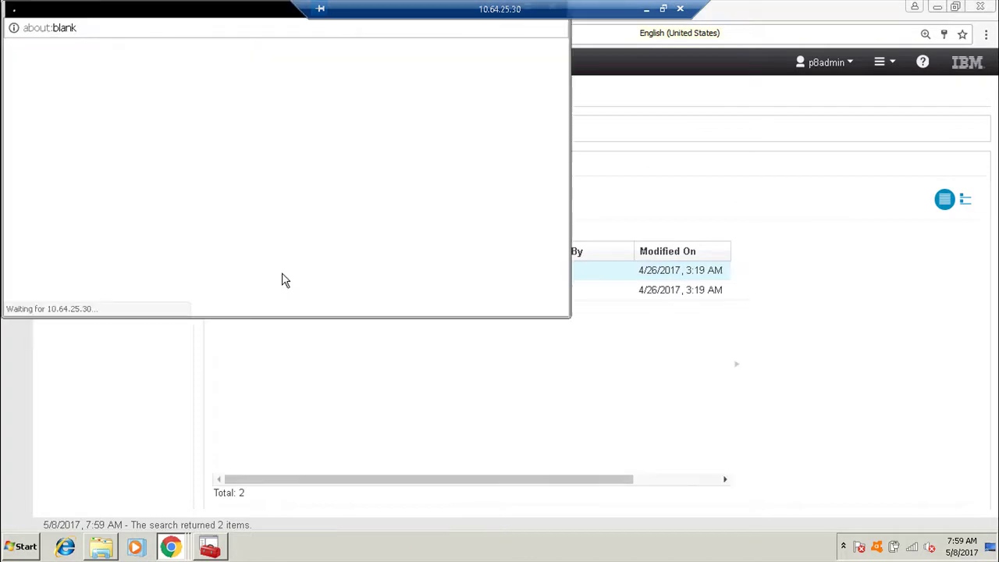
Maximize the configuration doc viewer and open its 932460.pdf UPS manual attachment, scrolling through it.
double_click(165, 14)
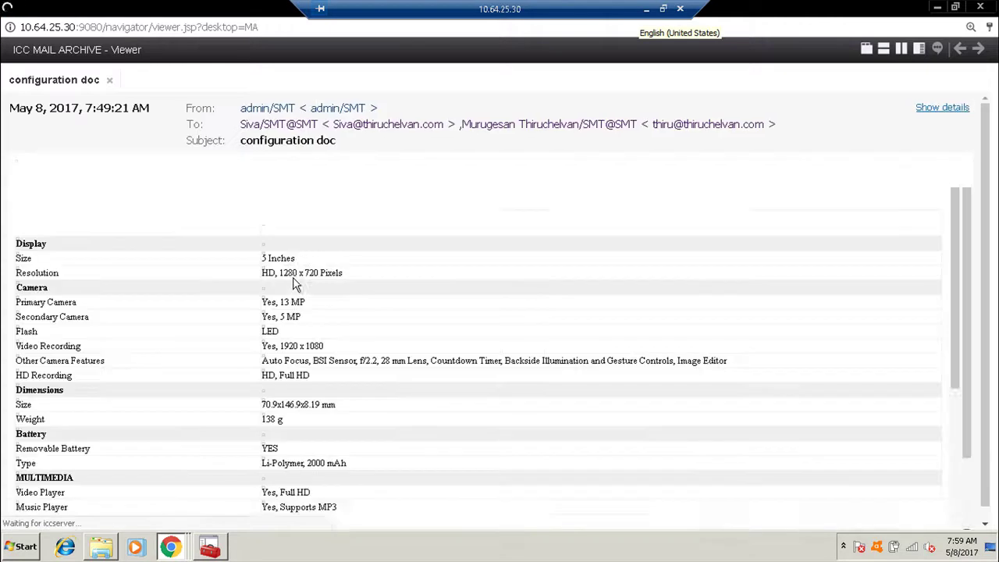
scroll(85, 492, down, 10)
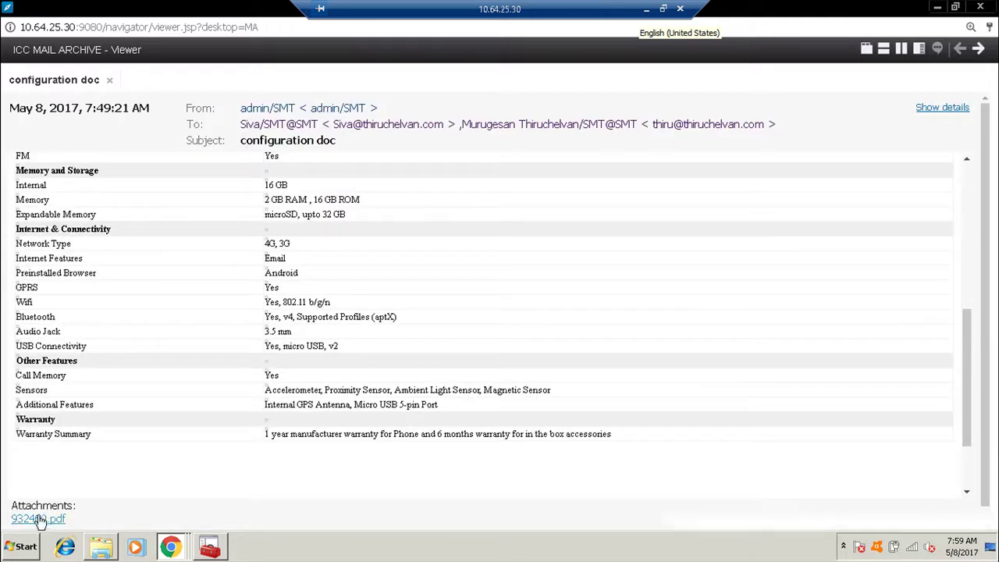
click(39, 518)
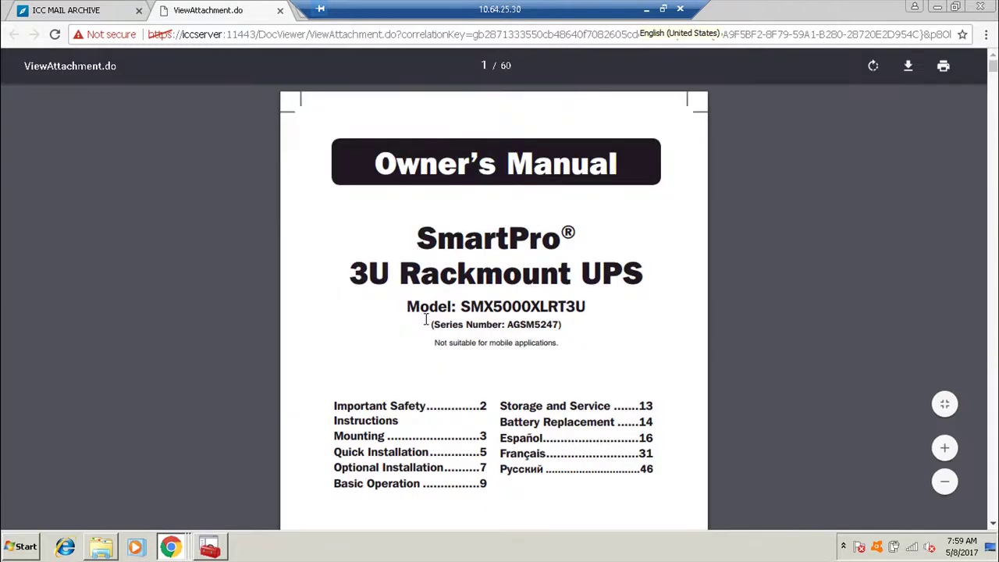
scroll(426, 318, down, 6)
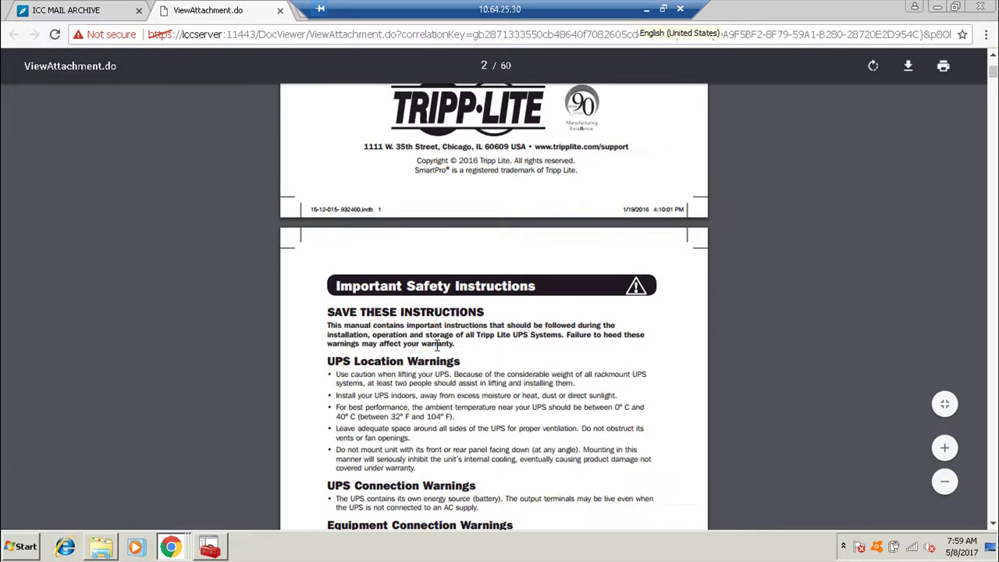
scroll(441, 341, down, 1)
scroll(447, 334, up, 1)
Replace the UPS search term with 60609, rerun the search, and select configuration doc.
click(87, 19)
click(237, 131)
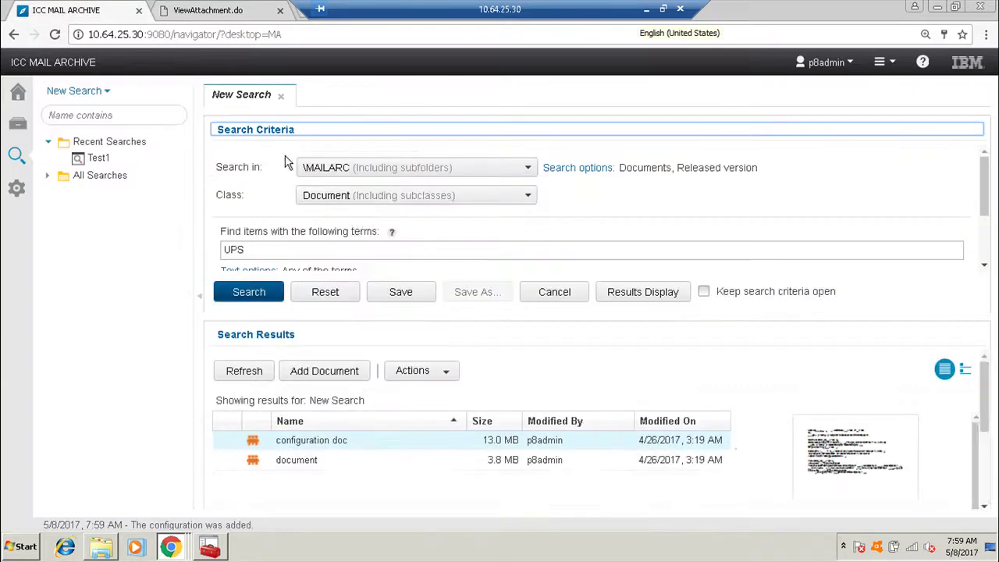
triple_click(273, 254)
scroll(274, 253, down, 2)
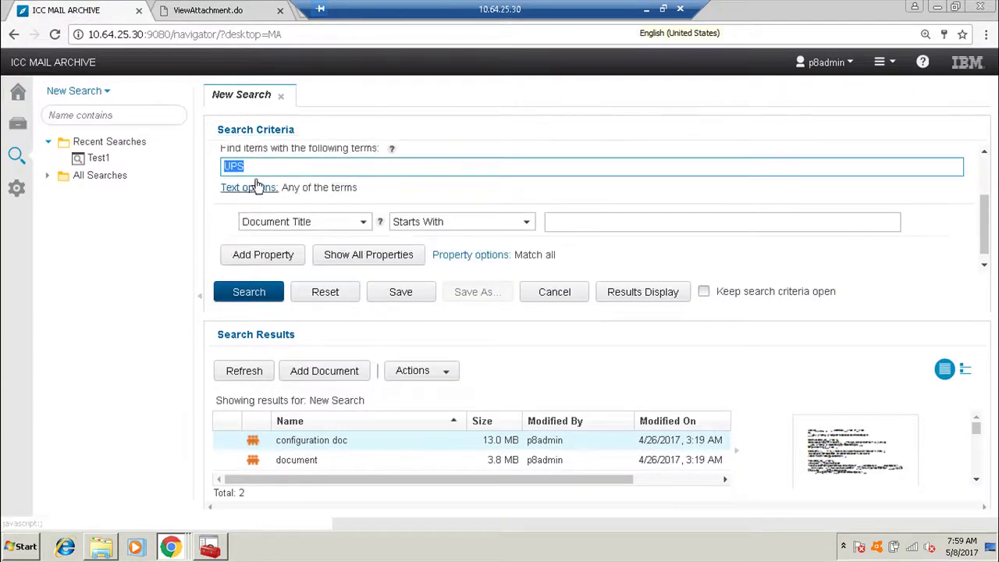
text(60609)
key(Return)
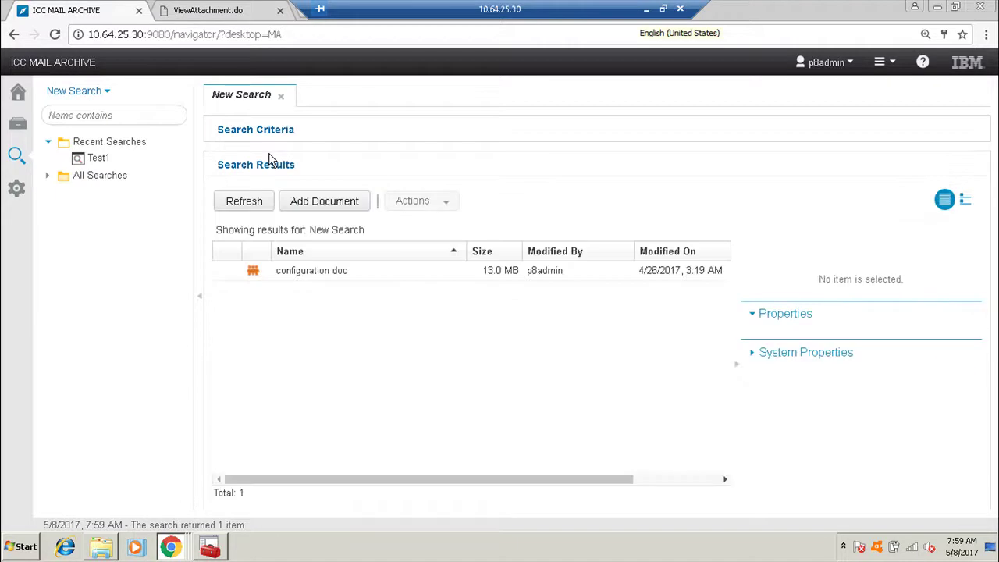
click(331, 271)
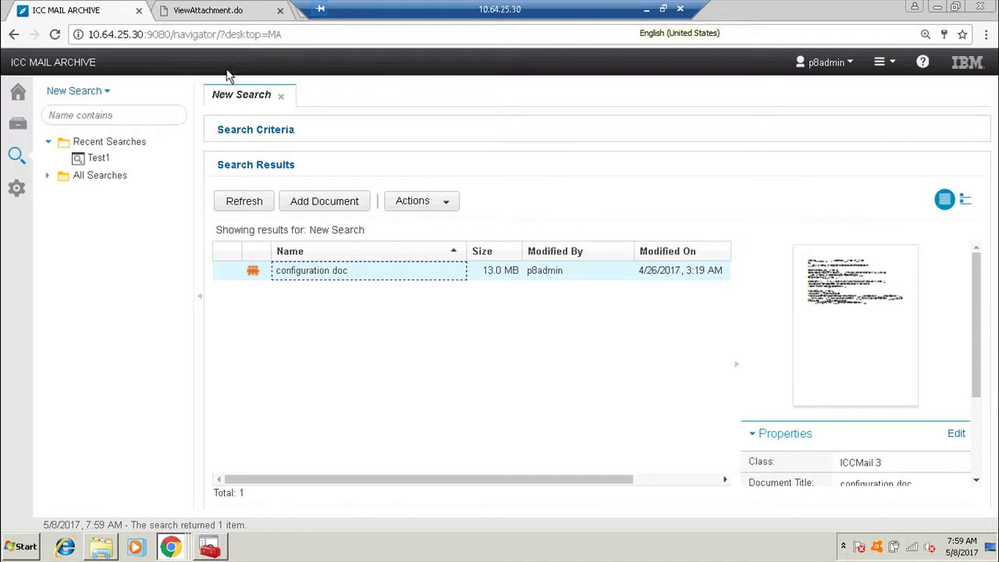
Return to the attached UPS owner's manual and scroll through it.
click(207, 13)
scroll(461, 456, down, 15)
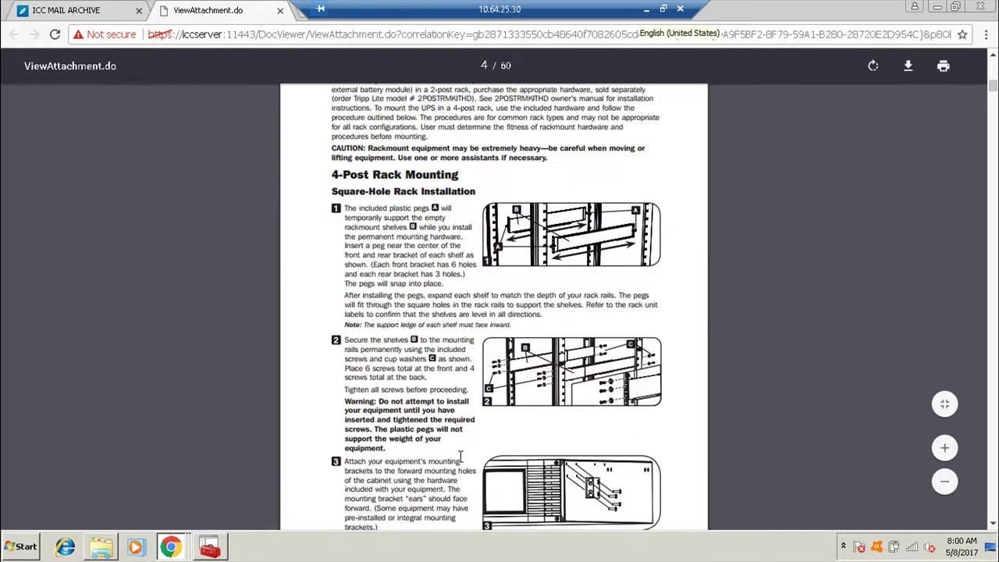
scroll(461, 457, down, 8)
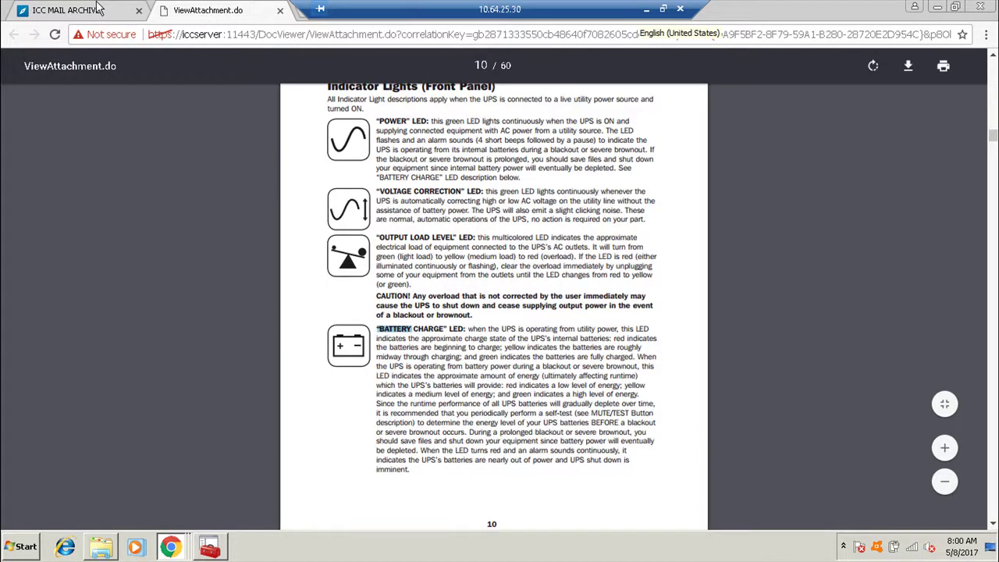
Search the archive for *BATTERY instead of 60609 and briefly preview the configuration doc email.
click(100, 7)
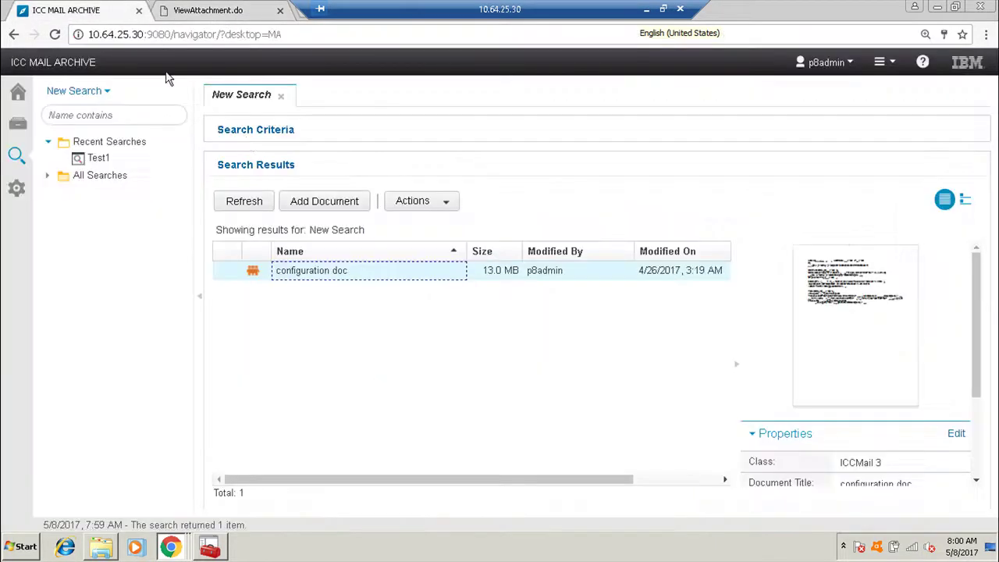
click(246, 131)
drag(274, 175, 185, 171)
text(BATTERY)
key(Return)
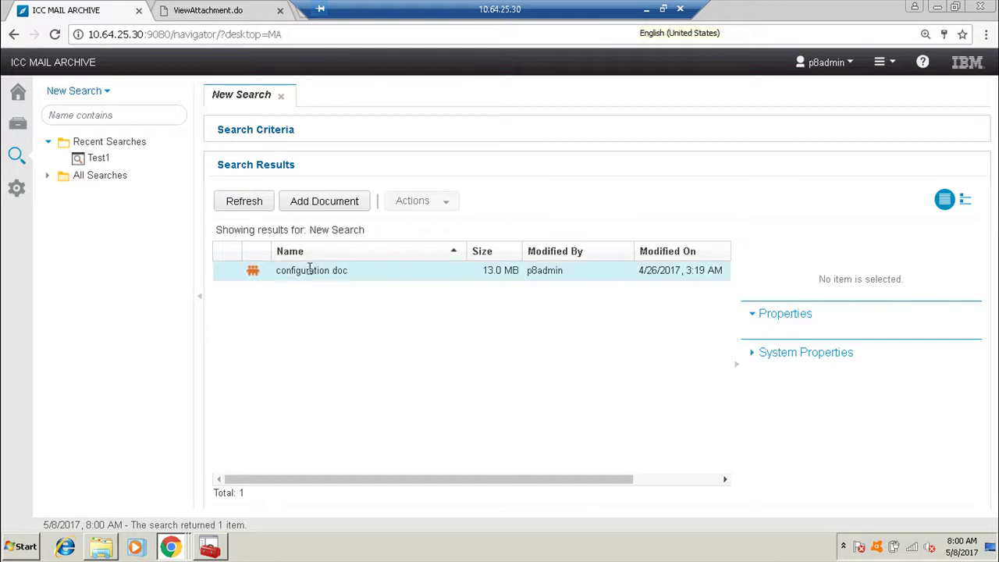
double_click(254, 273)
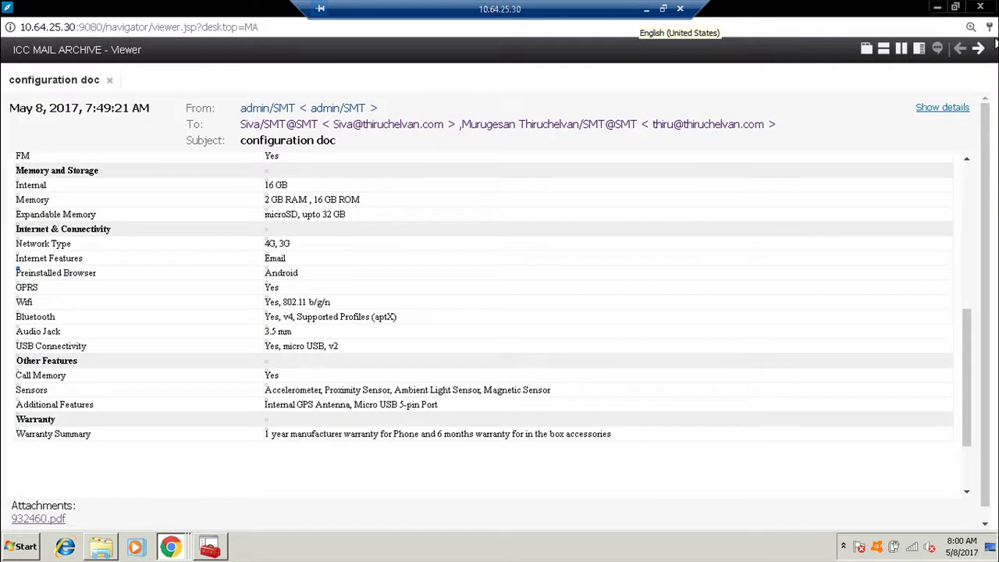
click(979, 7)
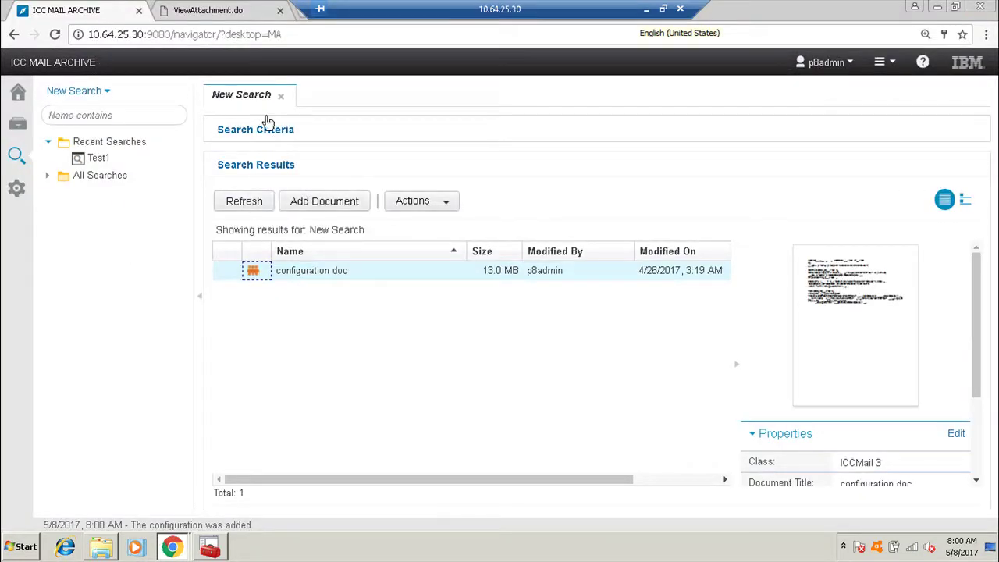
Close the old attachment and rerun the search with a revised term returning both emails.
click(280, 10)
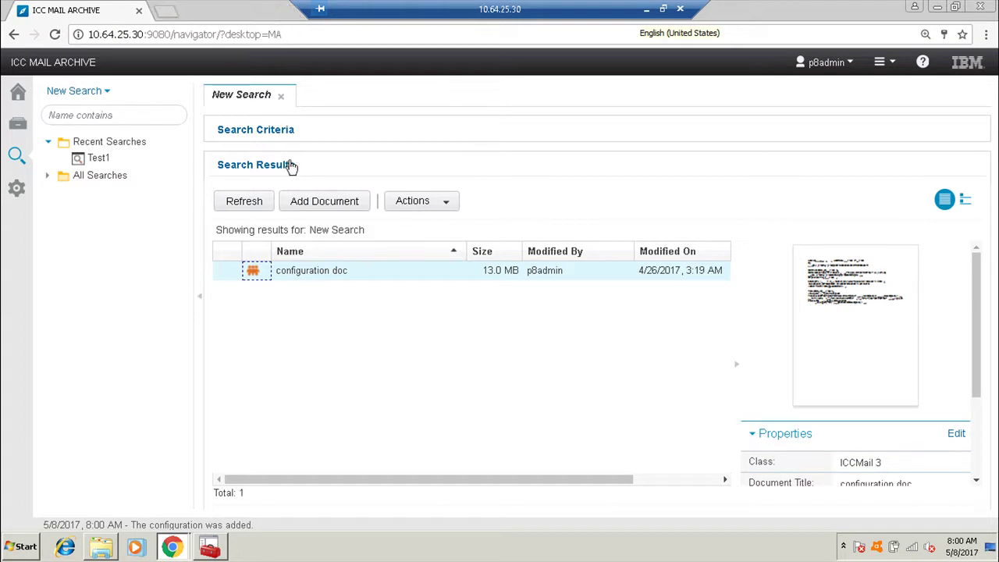
click(260, 131)
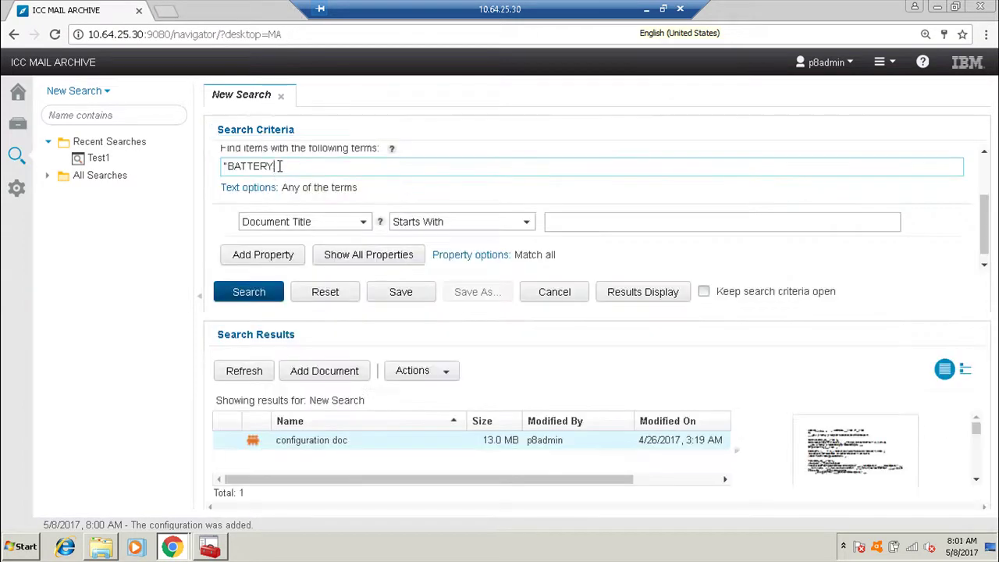
drag(277, 167, 223, 166)
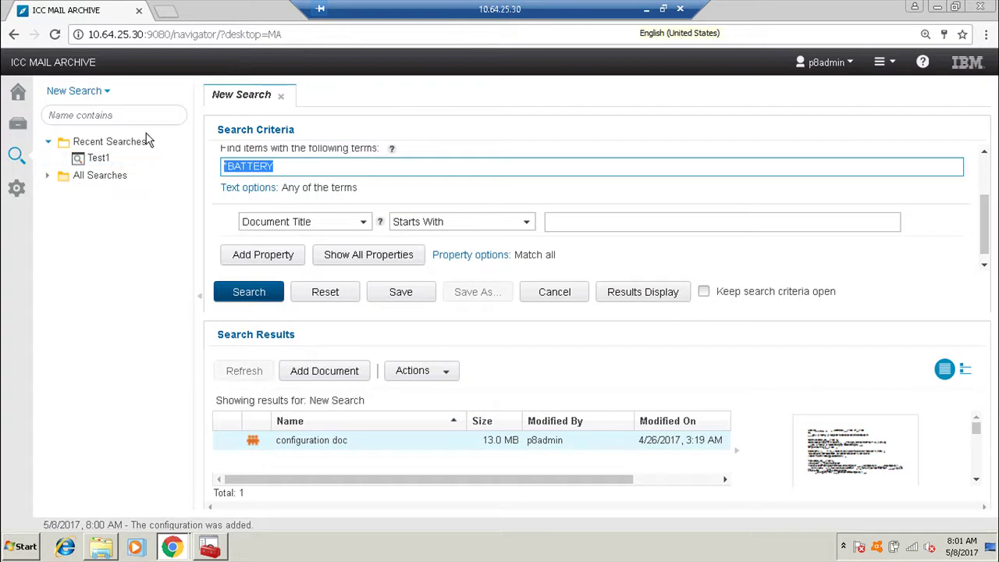
text(UPS)
key(Return)
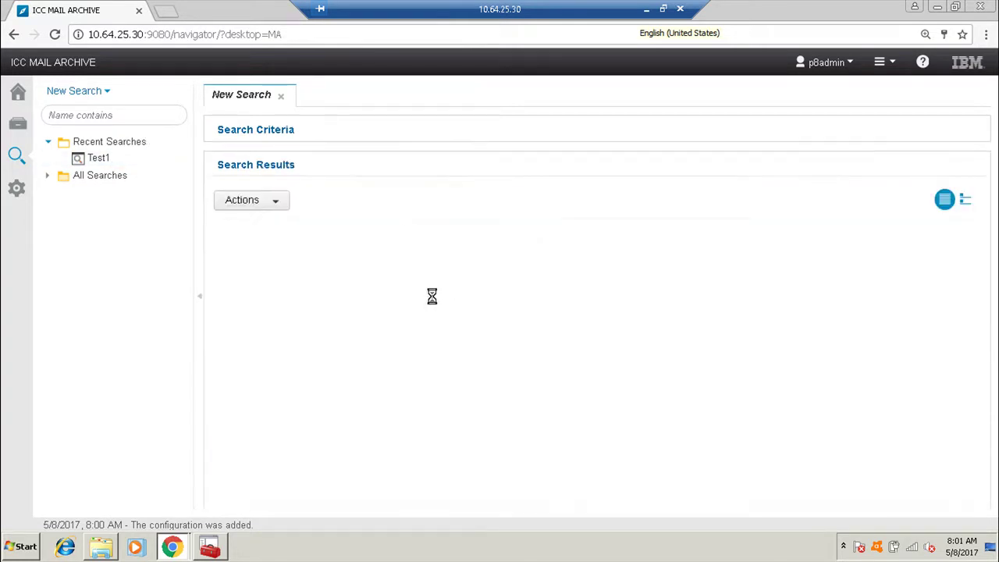
Open the document email's KVM switch user manual PDF and highlight CL-1208 in its header.
click(276, 290)
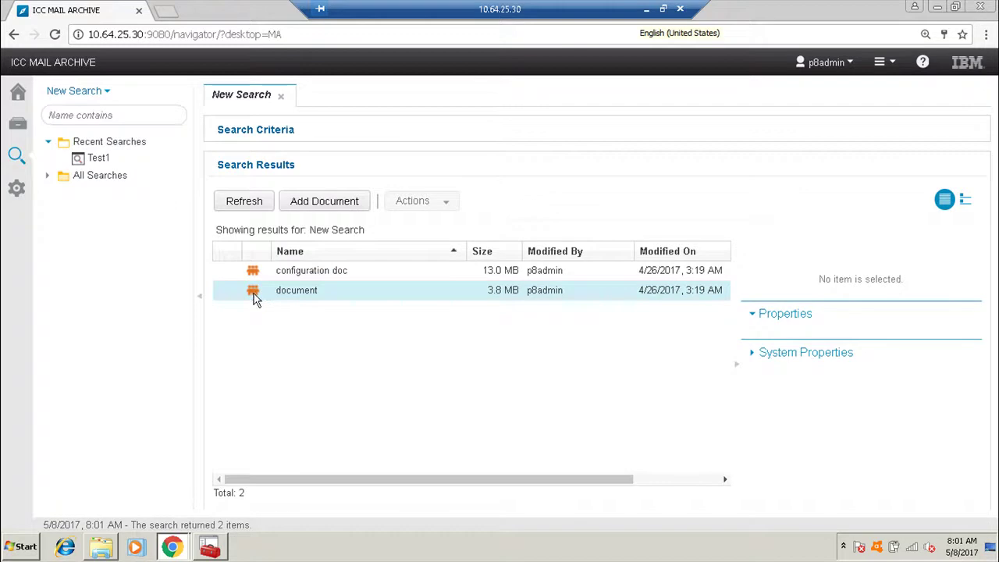
double_click(254, 293)
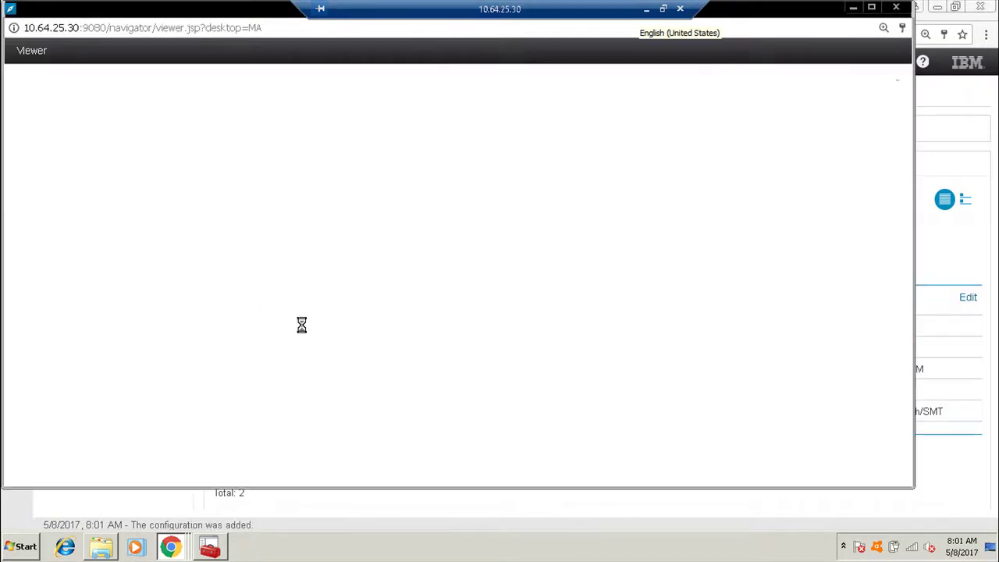
scroll(76, 408, down, 5)
click(62, 475)
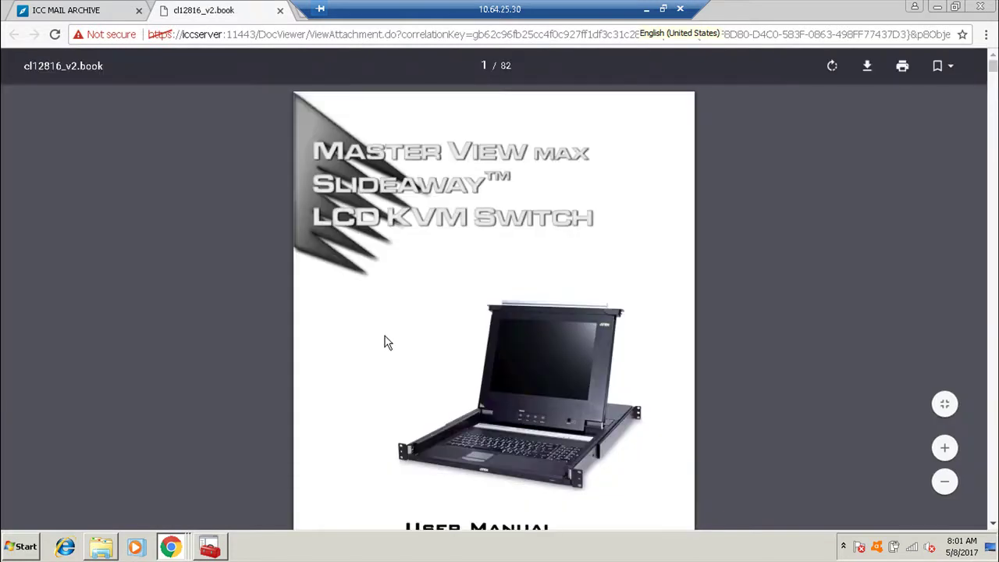
scroll(388, 341, down, 8)
scroll(394, 359, up, 1)
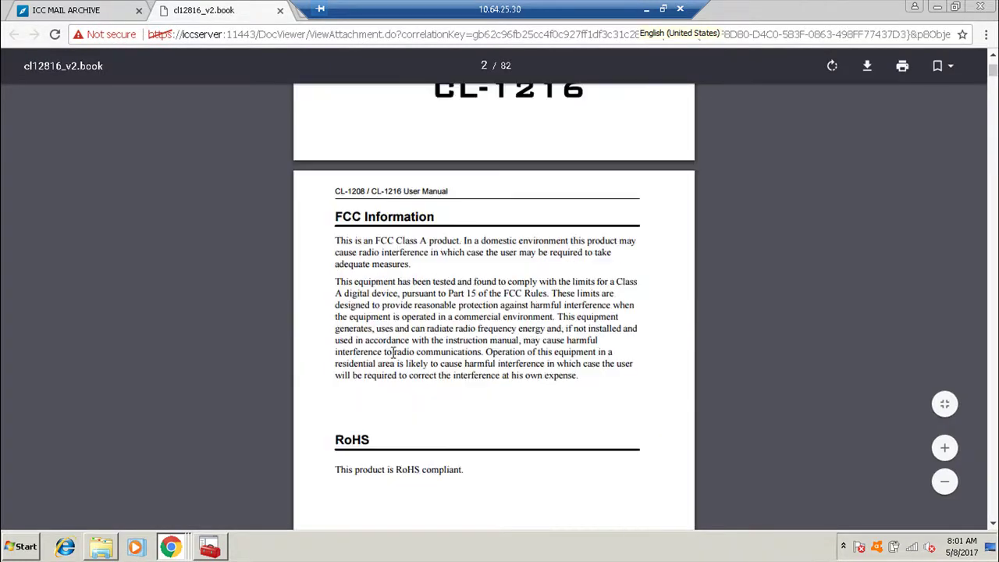
drag(366, 190, 337, 191)
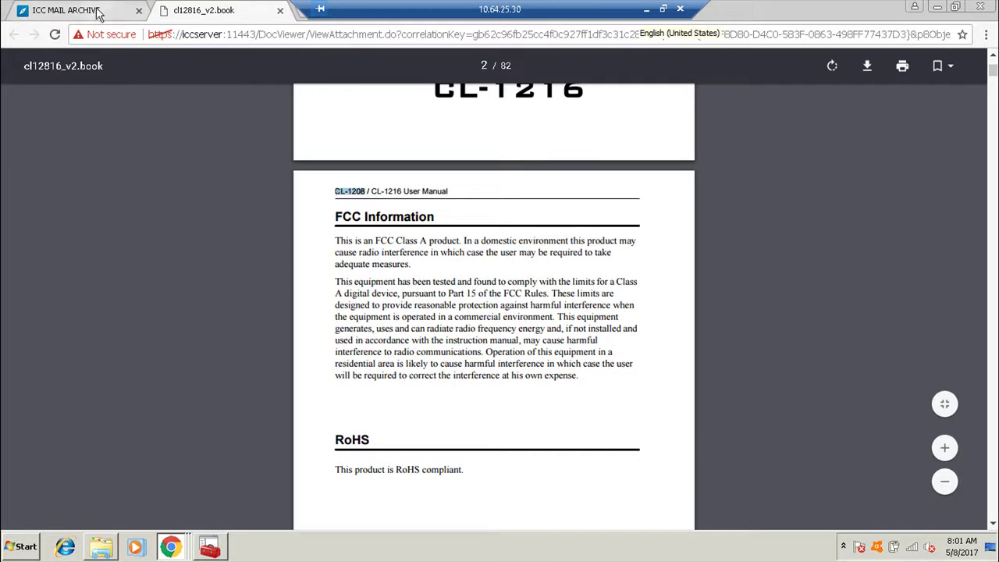
Run a new ICC MAIL ARCHIVE text search for CL-120.
click(113, 11)
click(78, 95)
click(318, 251)
text(CL)
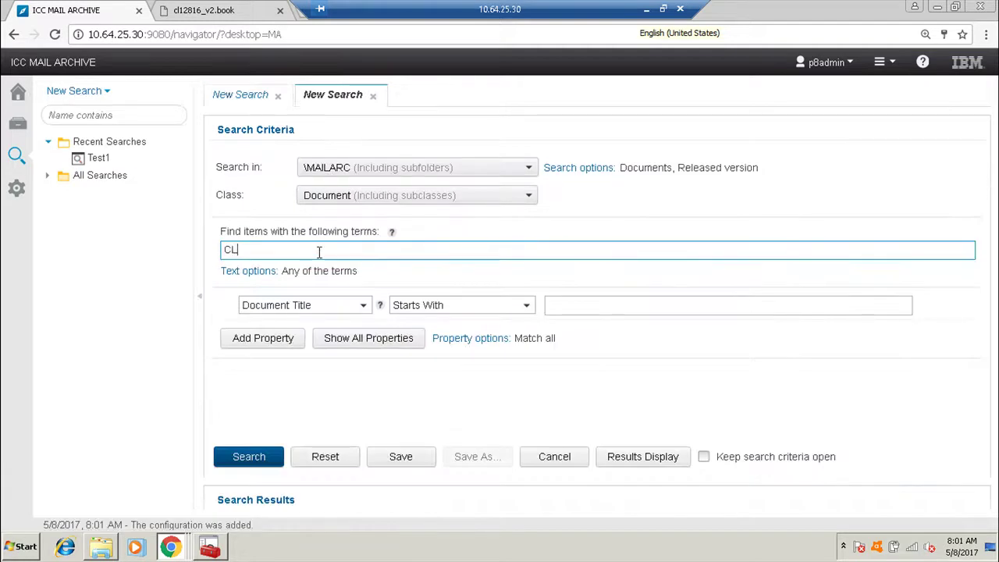
text(-120)
key(Return)
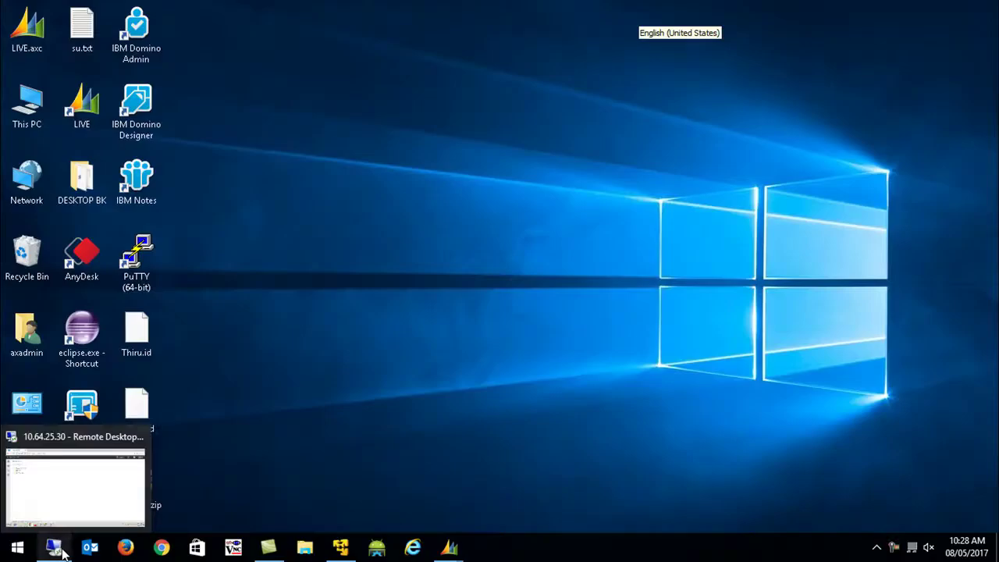
Start a new search limited to the ICCDocument class.
click(55, 549)
click(80, 94)
click(349, 202)
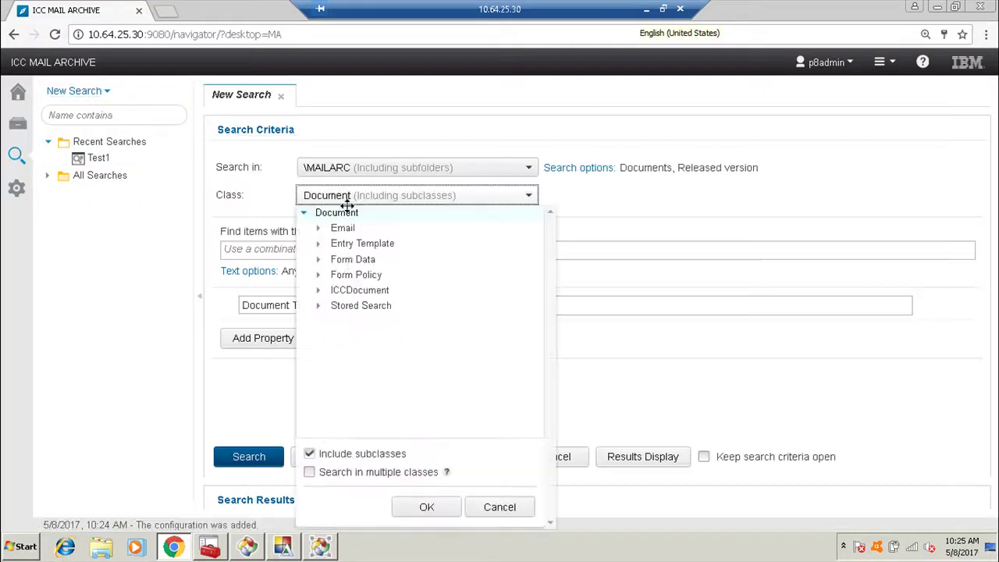
click(357, 290)
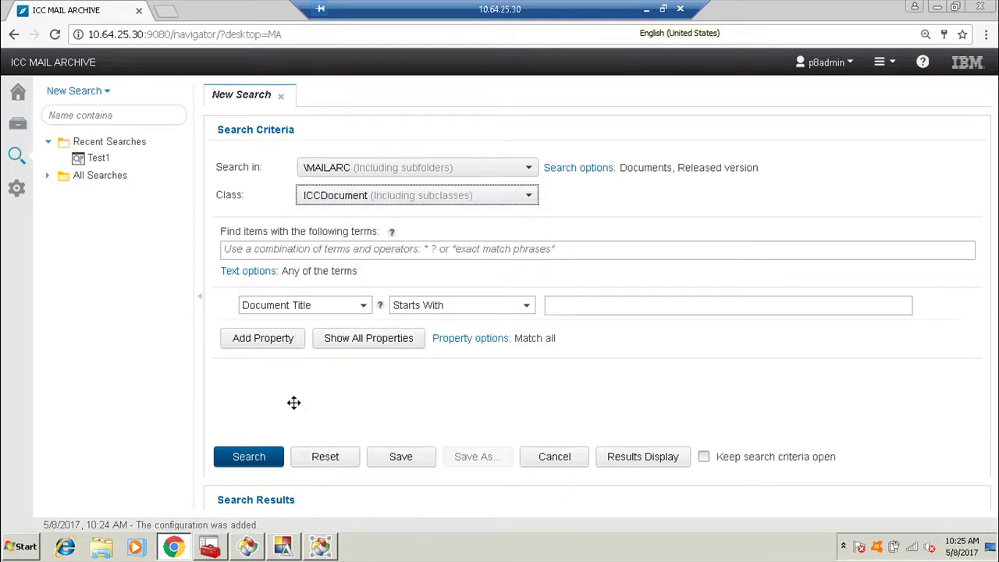
Replace the Modified By, Modified On and Major Version result columns with ICCFrom, ICCMailDate and ICCTo.
click(654, 469)
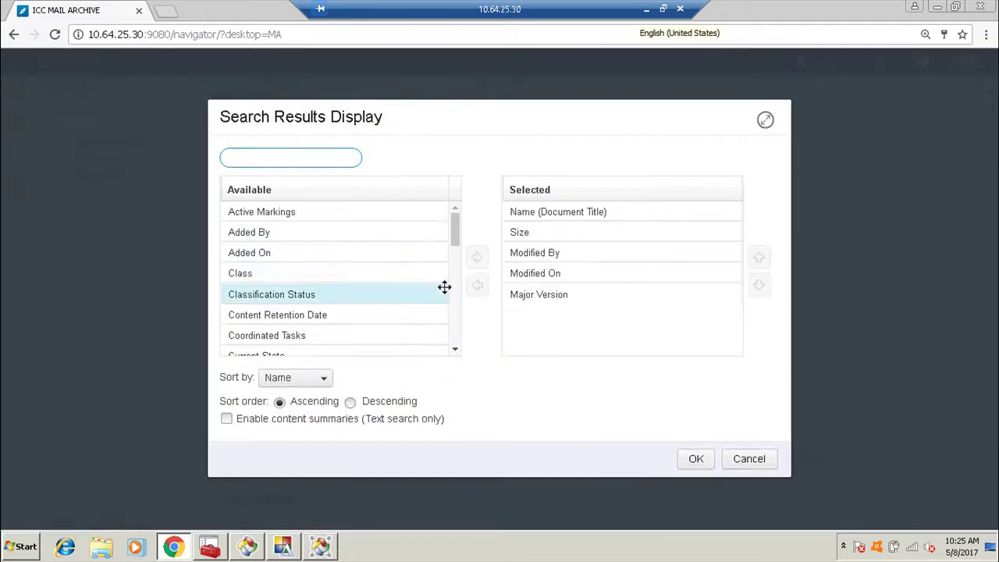
double_click(530, 262)
double_click(552, 262)
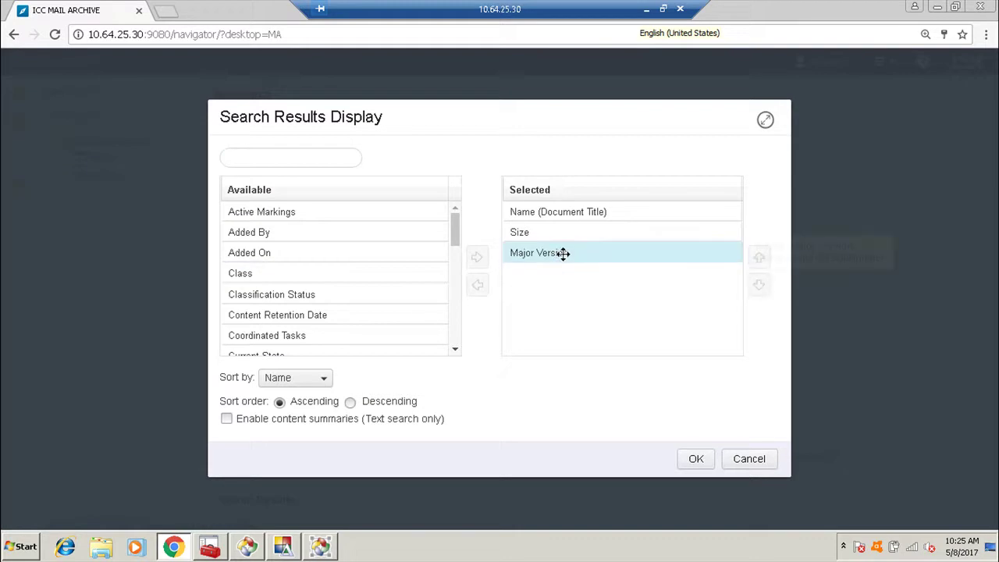
double_click(564, 255)
drag(457, 239, 457, 265)
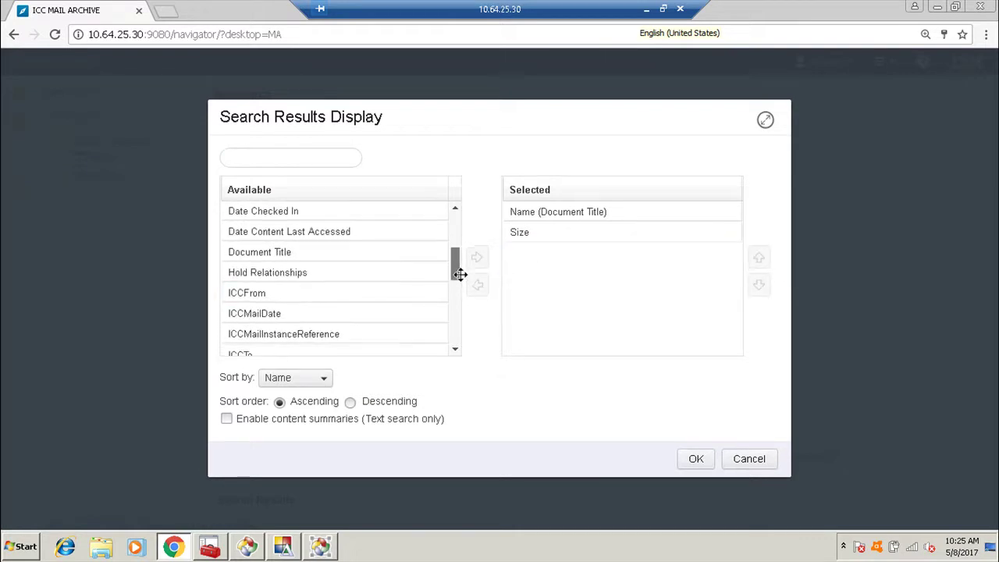
double_click(294, 295)
double_click(298, 294)
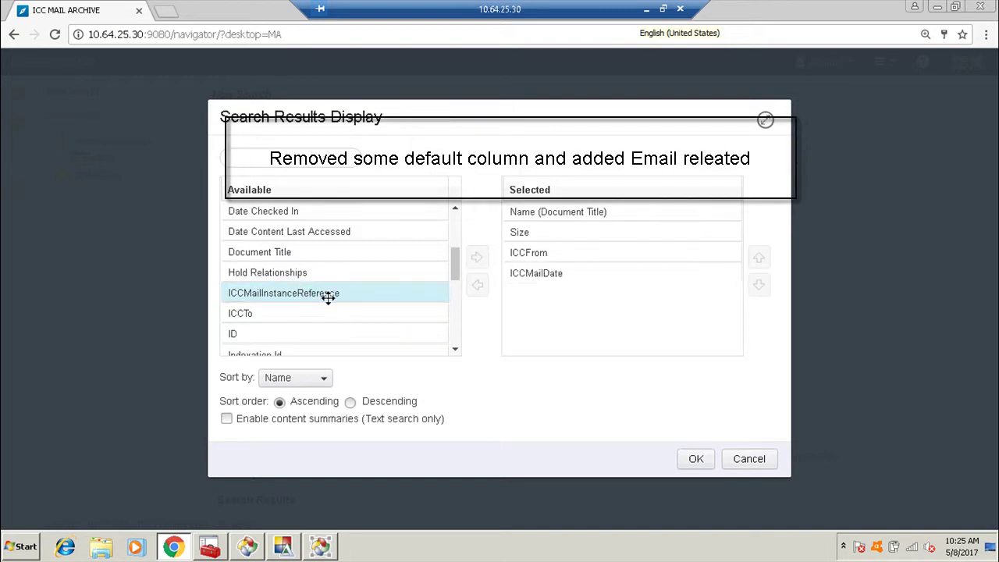
double_click(286, 314)
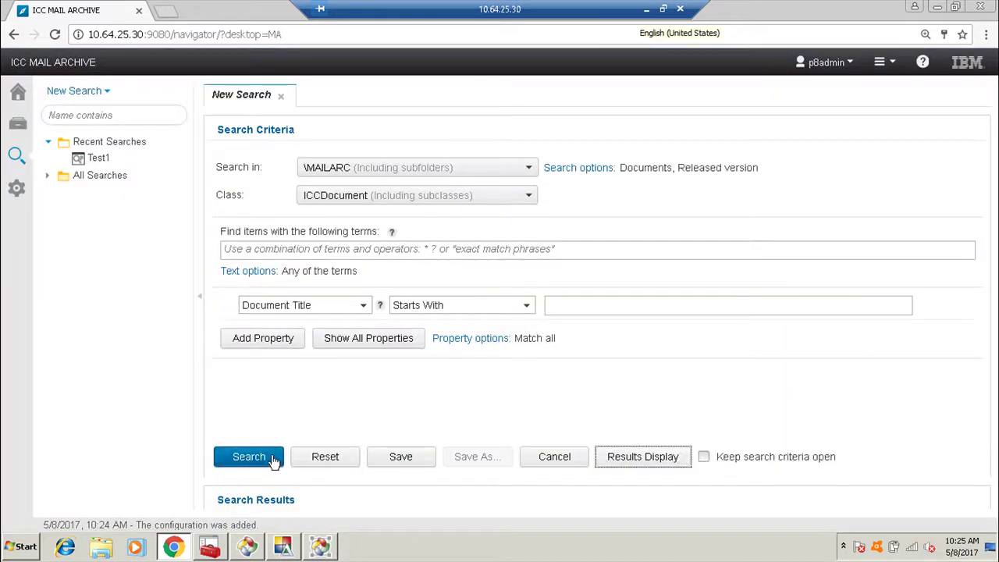
Save the search as Test2 set to run when opened, then open it and preview the configuration doc email.
click(390, 459)
text(Test2)
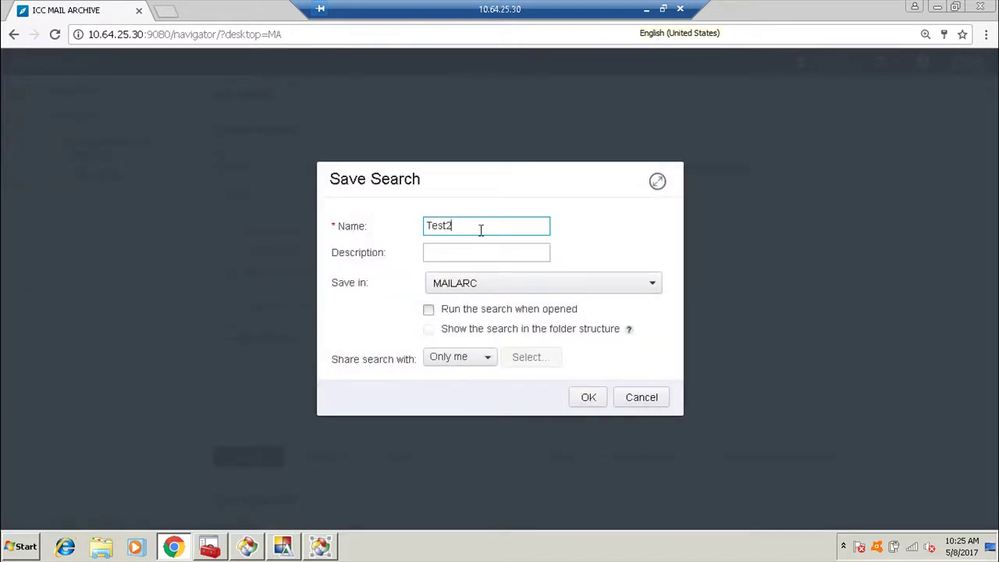
click(428, 311)
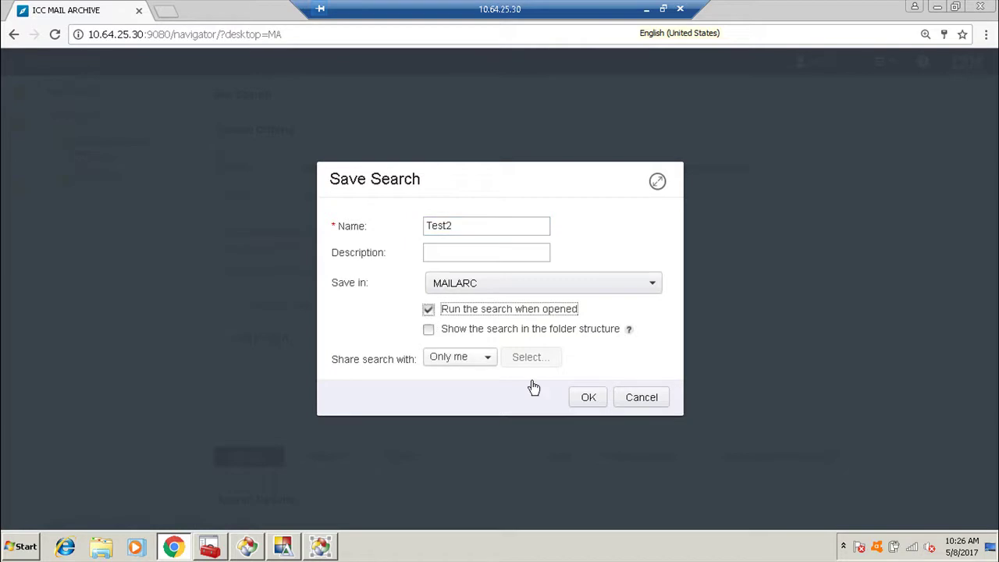
click(581, 401)
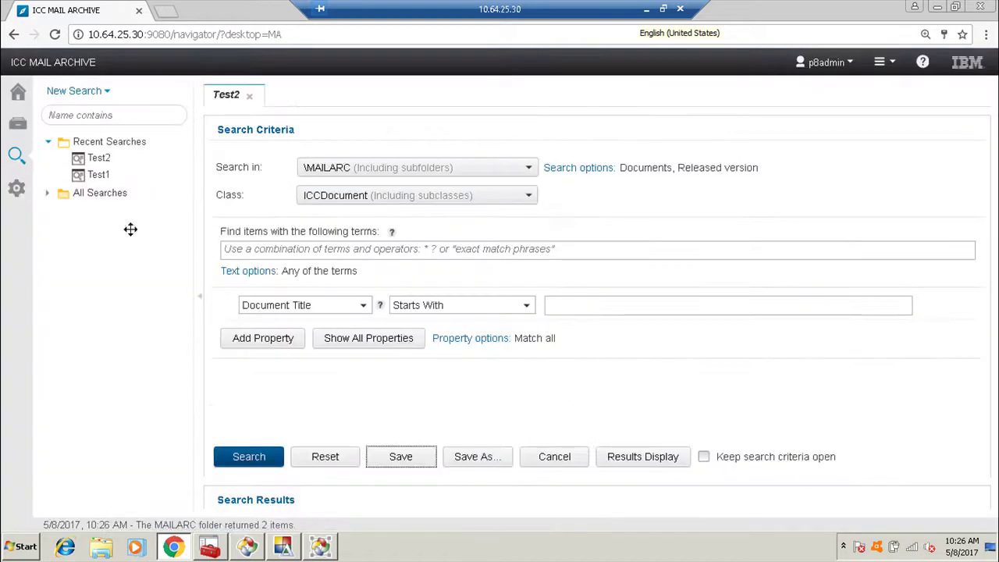
click(99, 158)
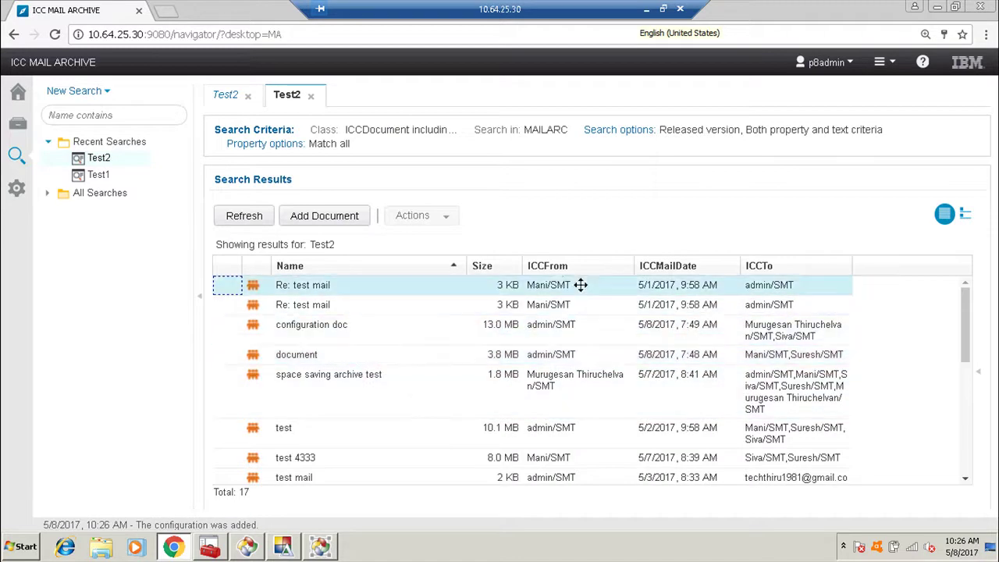
click(558, 270)
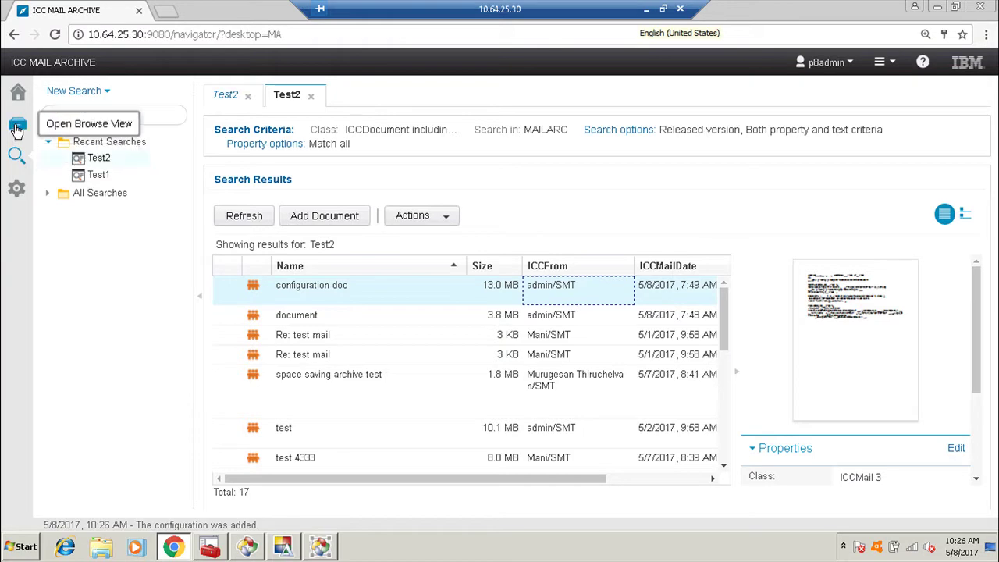
Edit the MAILARC repository in Administration and connect to it with the corrected password.
click(16, 189)
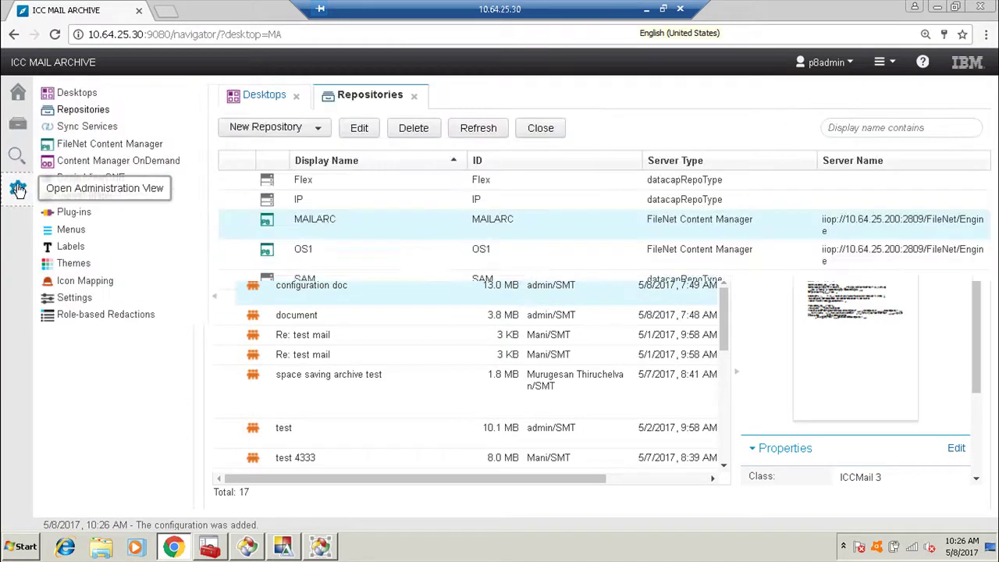
click(346, 234)
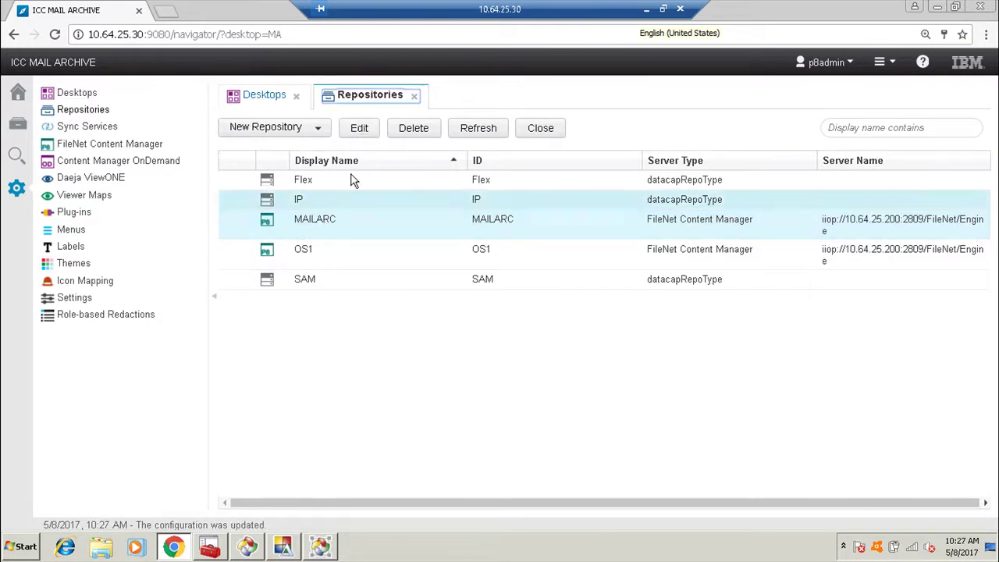
click(359, 131)
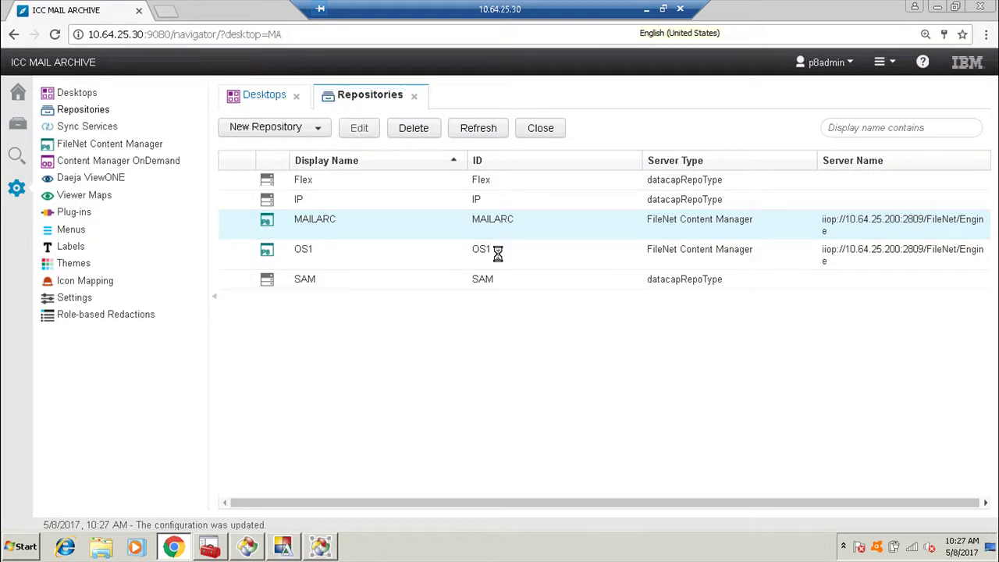
click(270, 423)
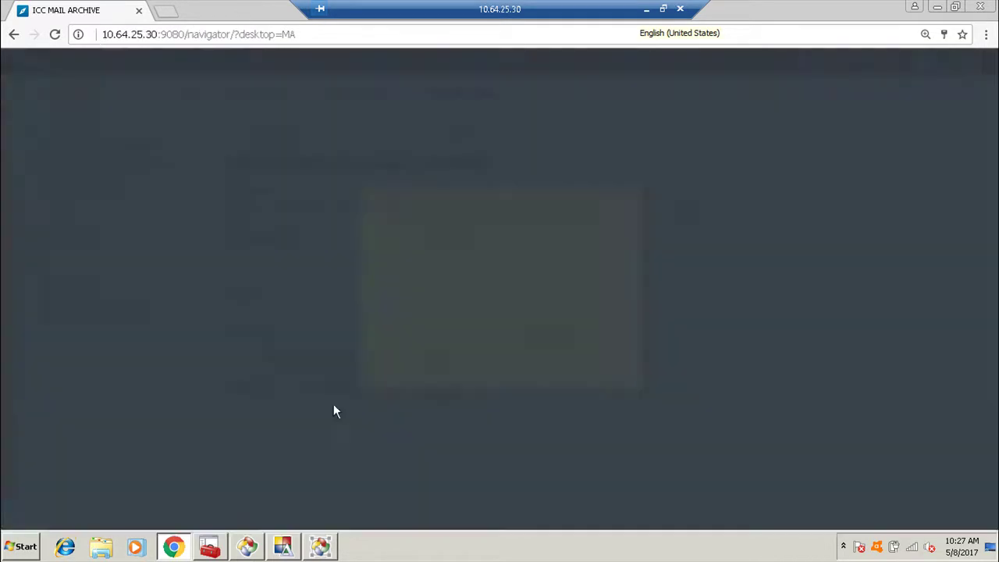
click(439, 322)
key(BackSpace)
key(Return)
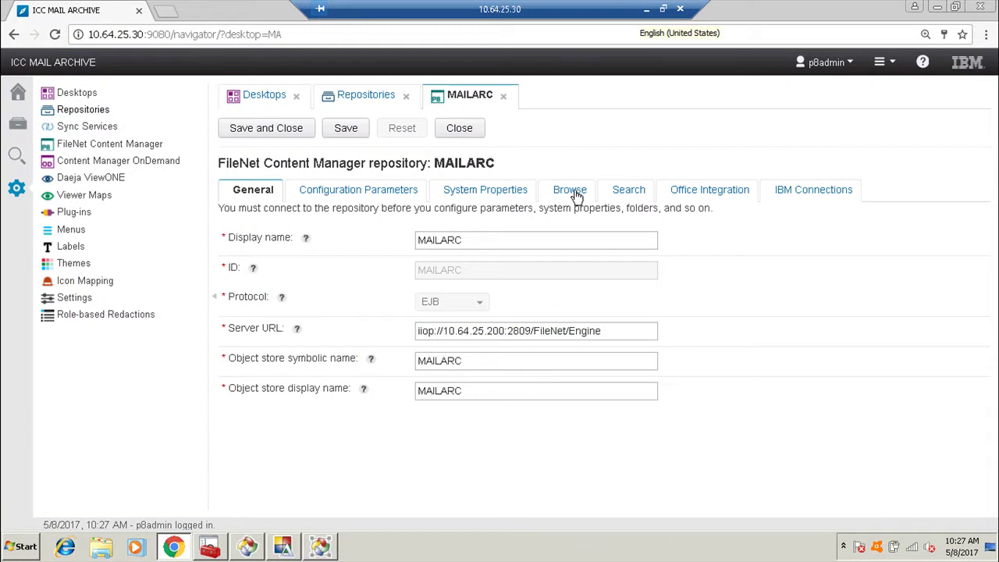
Set MAILARC's browse columns to include To, save the repository, and reload the desktop.
click(575, 193)
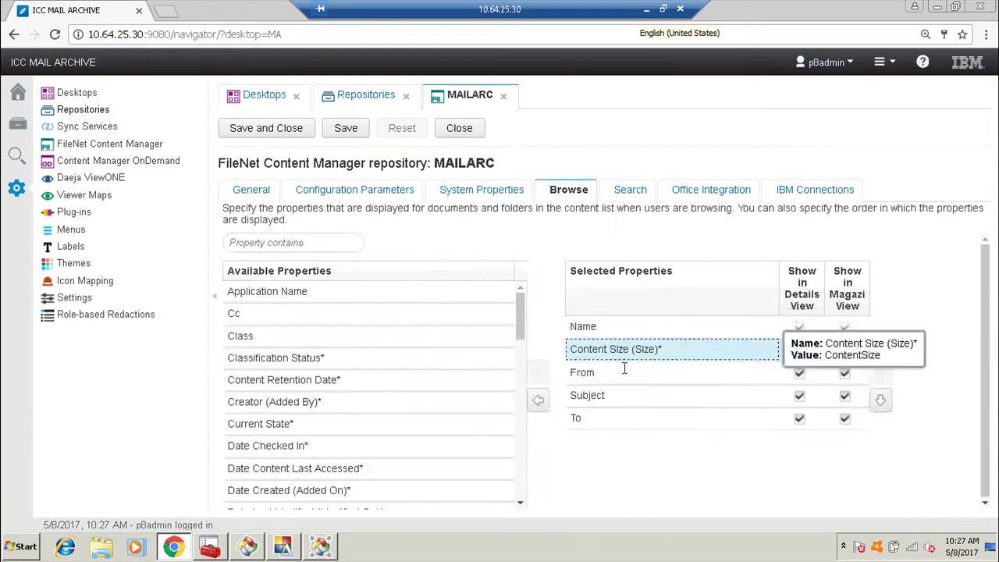
click(623, 418)
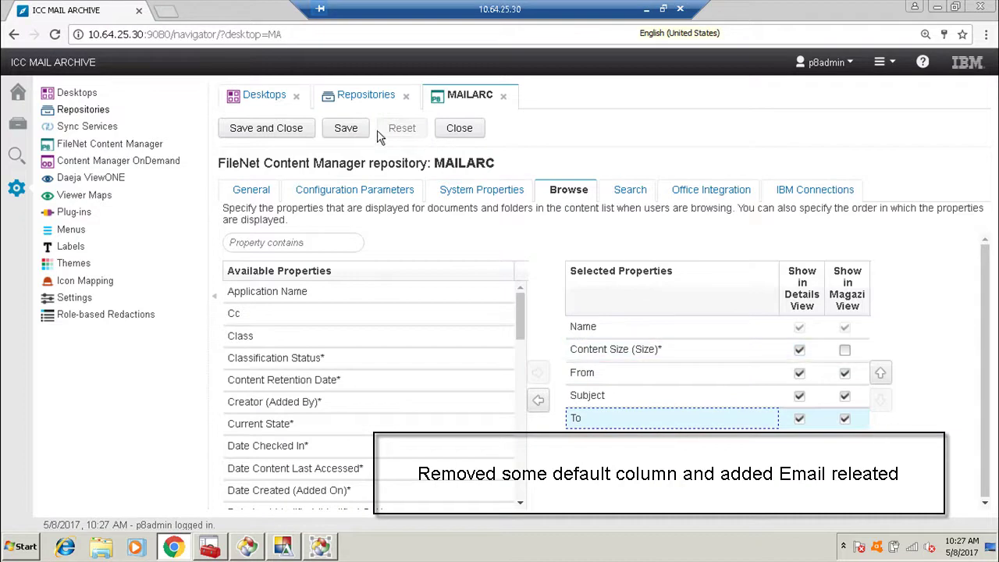
click(292, 130)
click(301, 34)
key(Return)
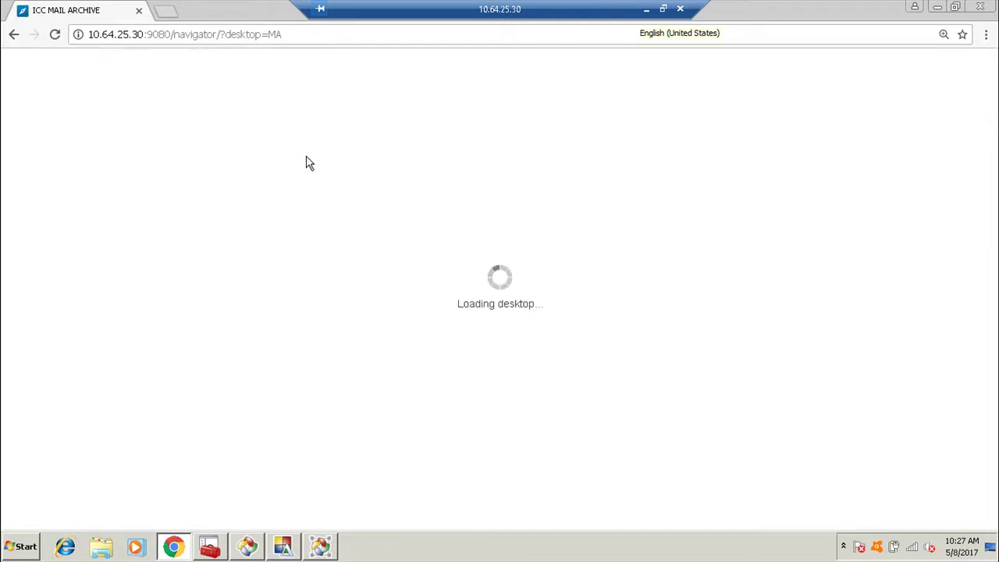
Browse MAILARC's Outlook folder and sort its 7 emails by Name descending.
click(19, 126)
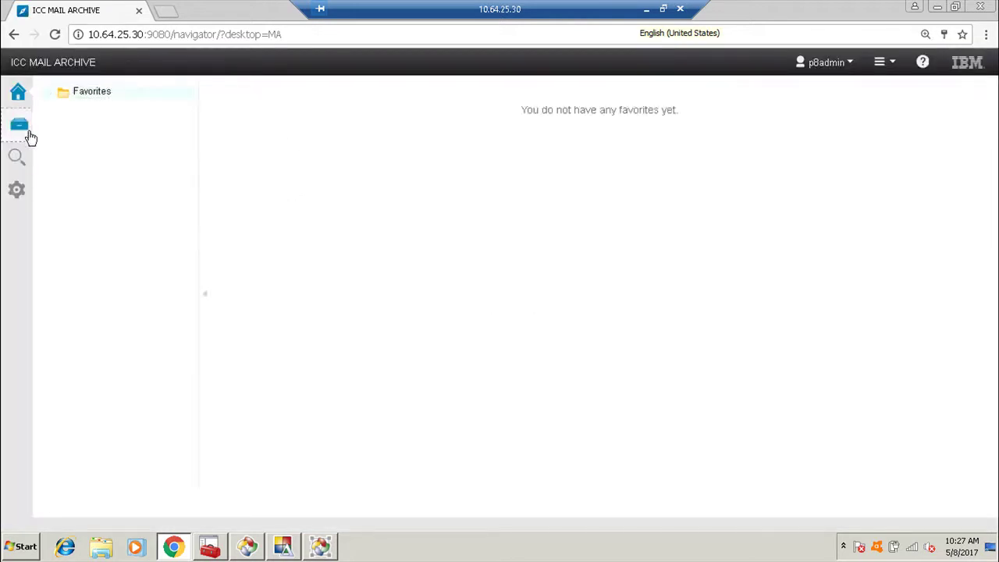
click(103, 127)
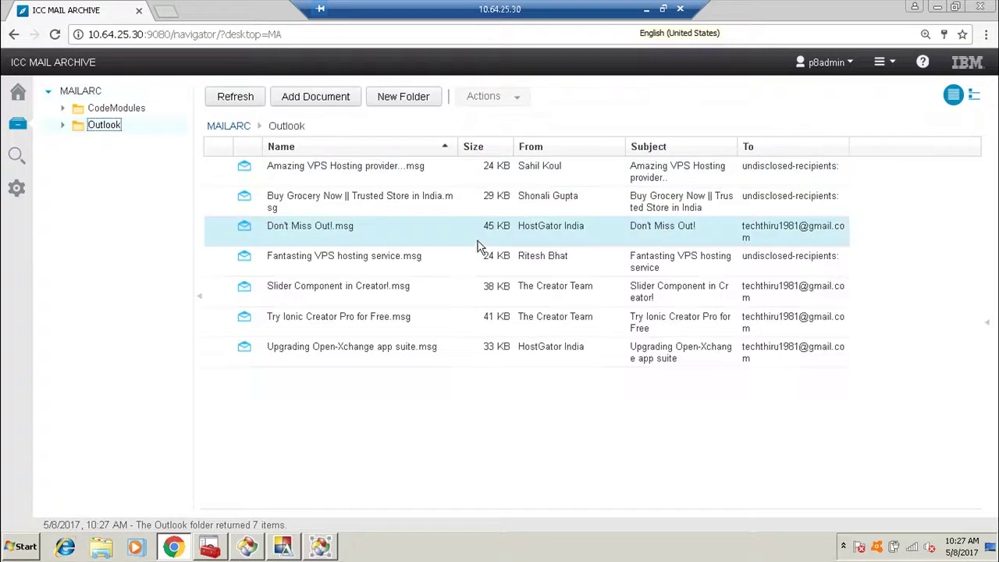
click(376, 148)
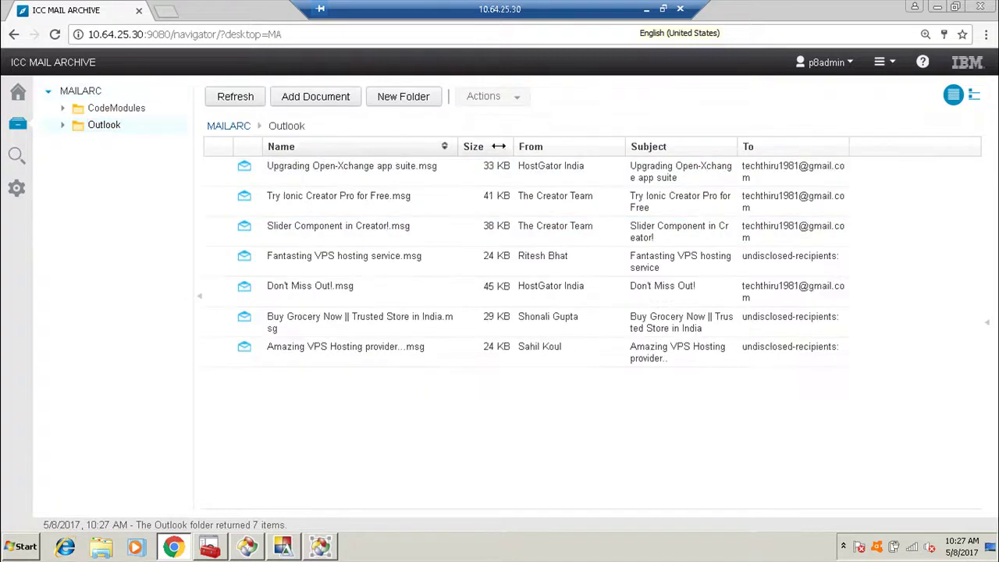